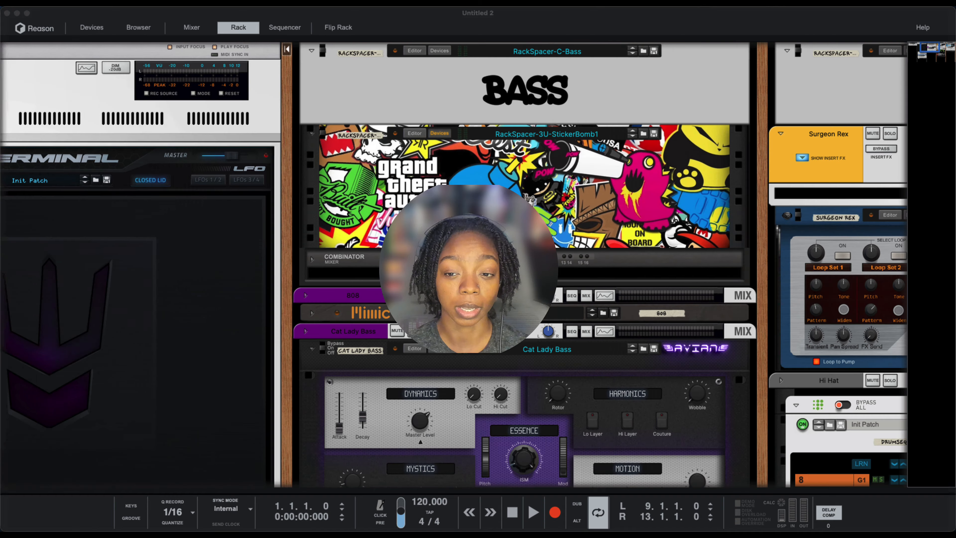
Show the sequencer alongside the rack, open the Clap track's clip at bar 13 for note editing, and audition it
scroll(454, 265, down, 8)
scroll(454, 265, right, 6)
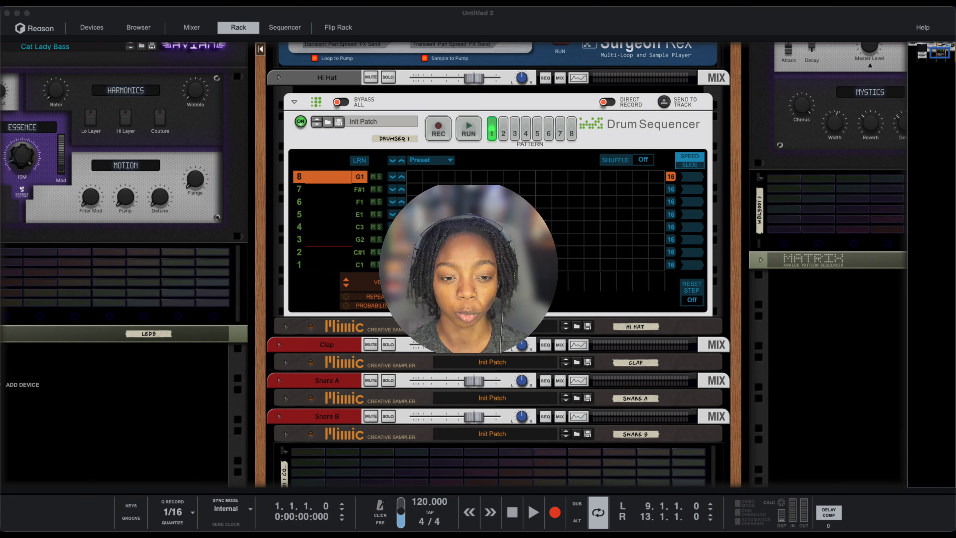
click(285, 27)
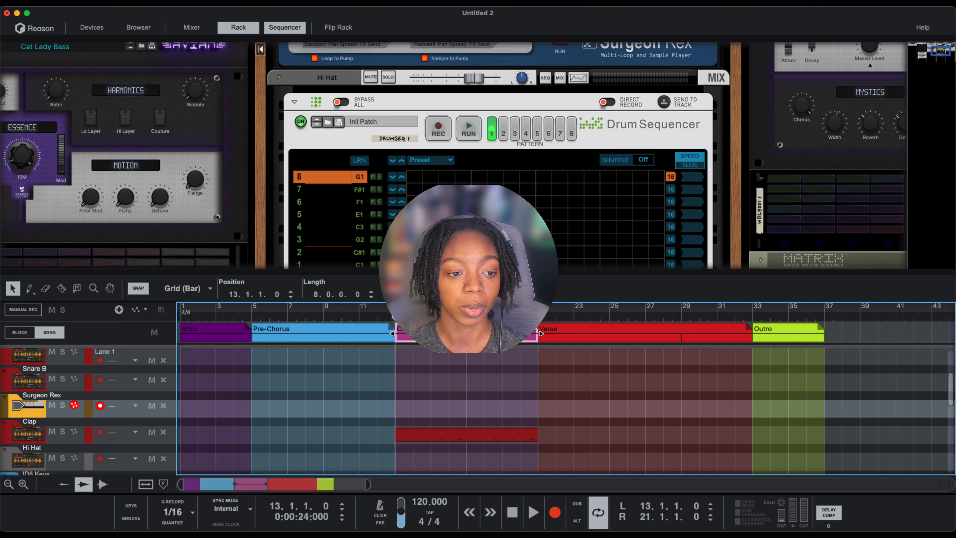
double_click(426, 432)
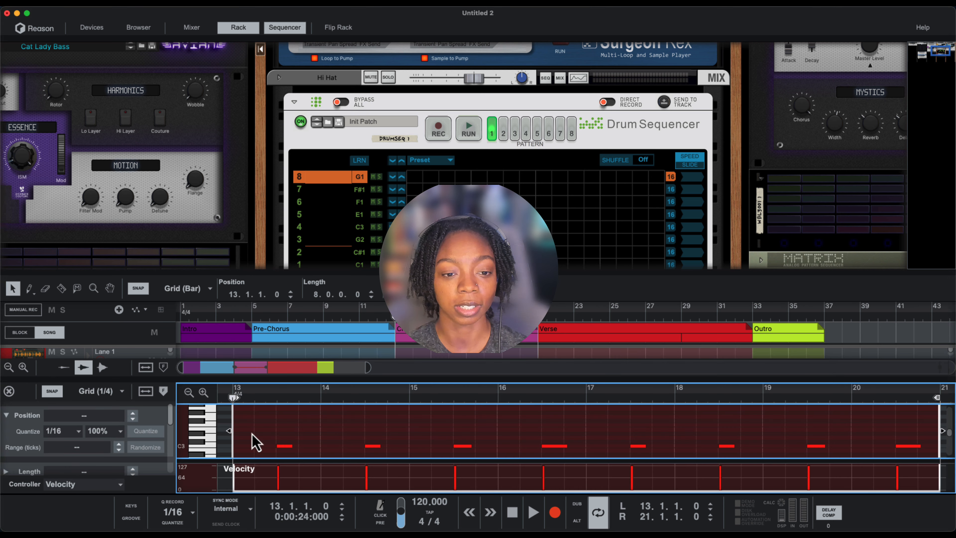
key(space)
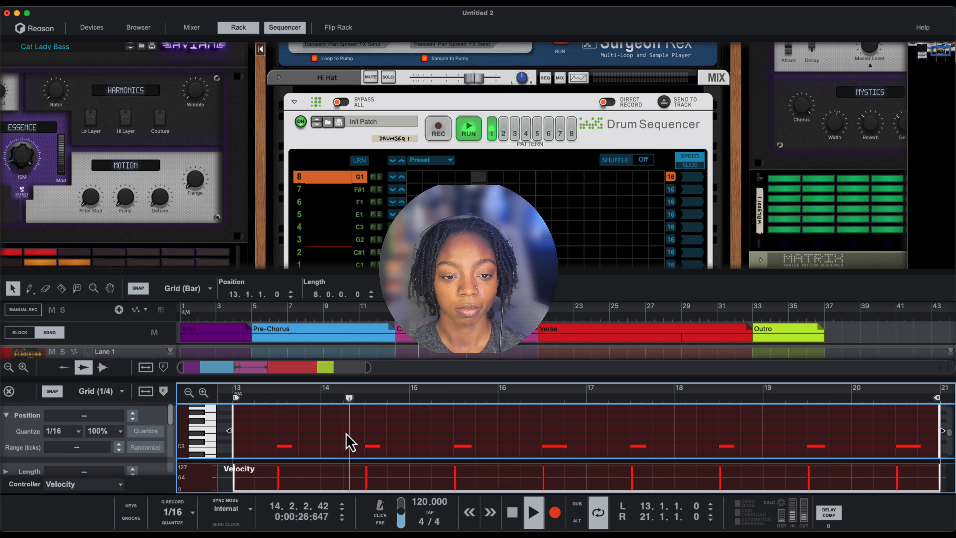
key(space)
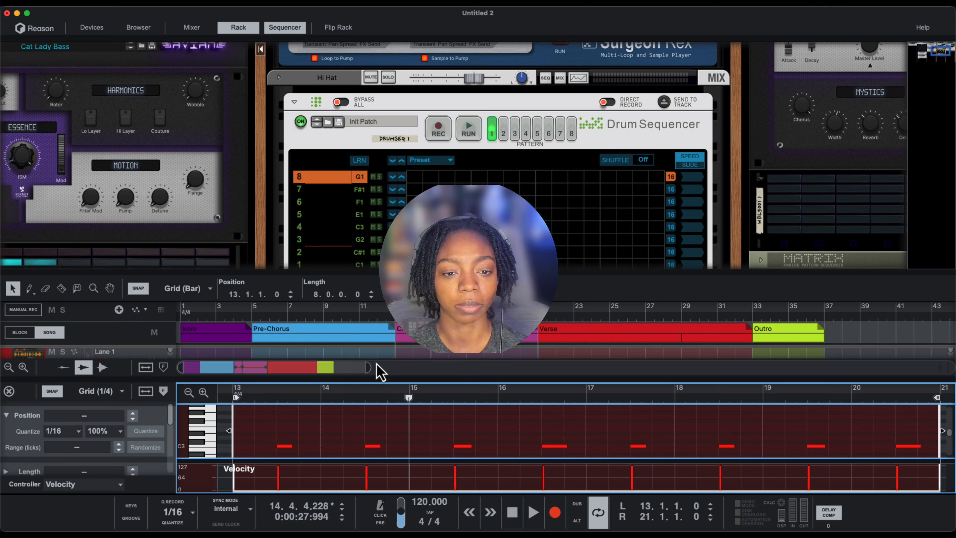
Leave the clap clip's note editor, locate the ID8 Keys part, and audition its Piano sound in the full-size rack
click(9, 391)
scroll(397, 416, up, 5)
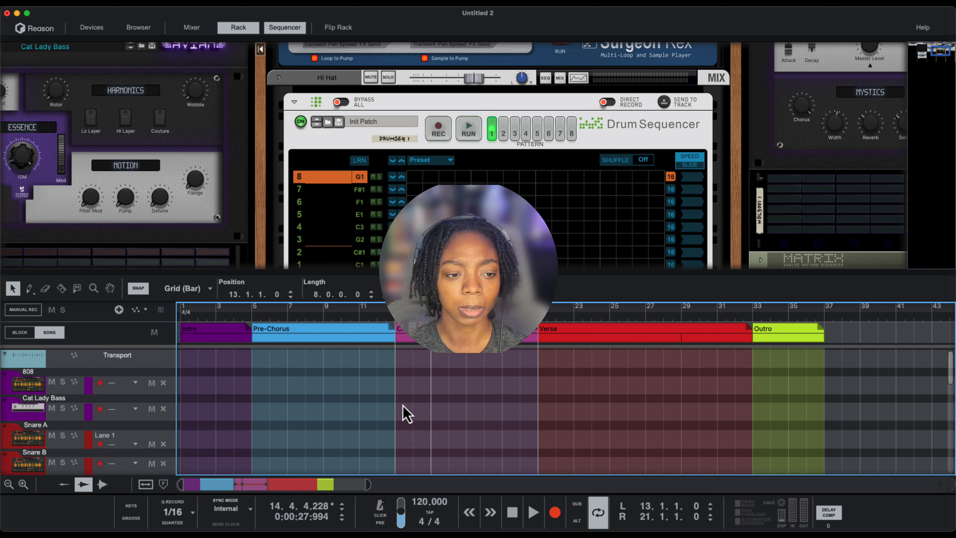
scroll(406, 414, down, 5)
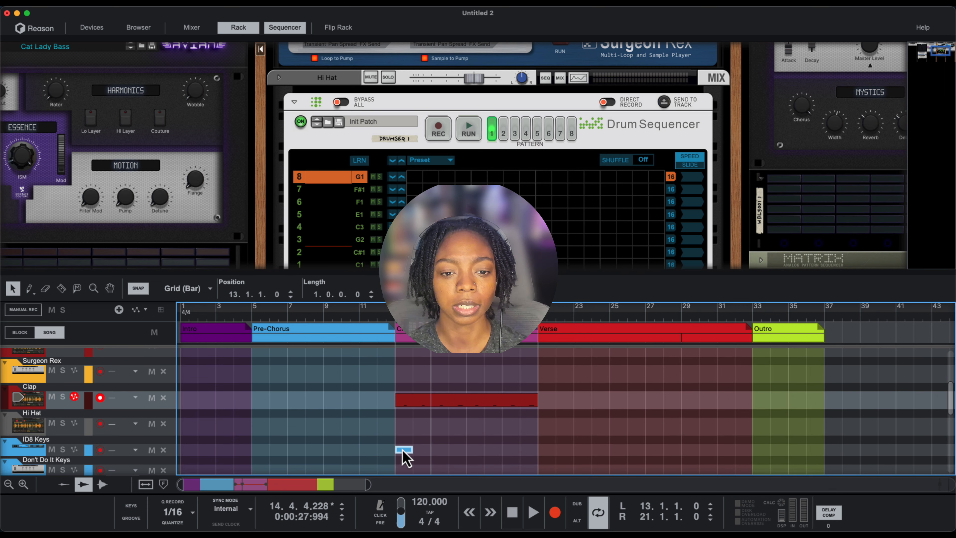
key(F6)
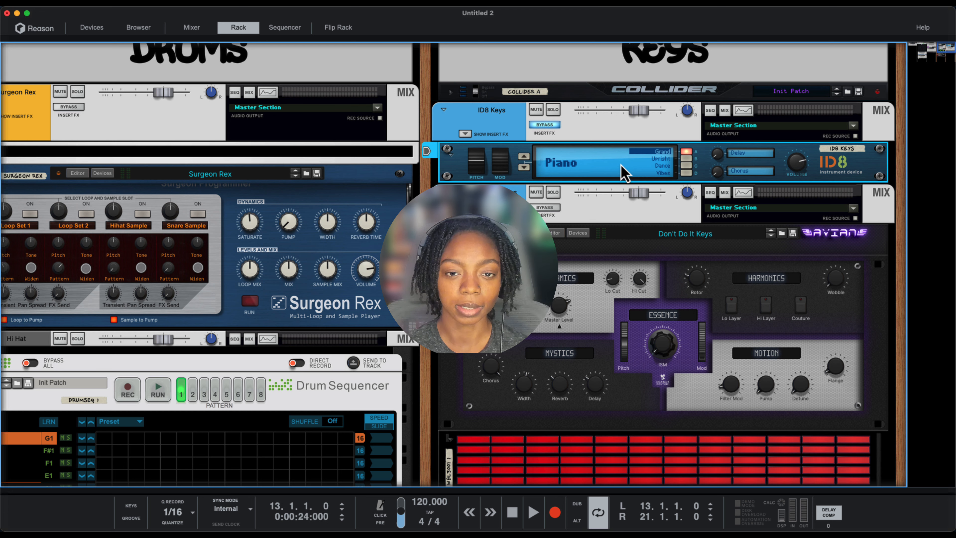
key(space)
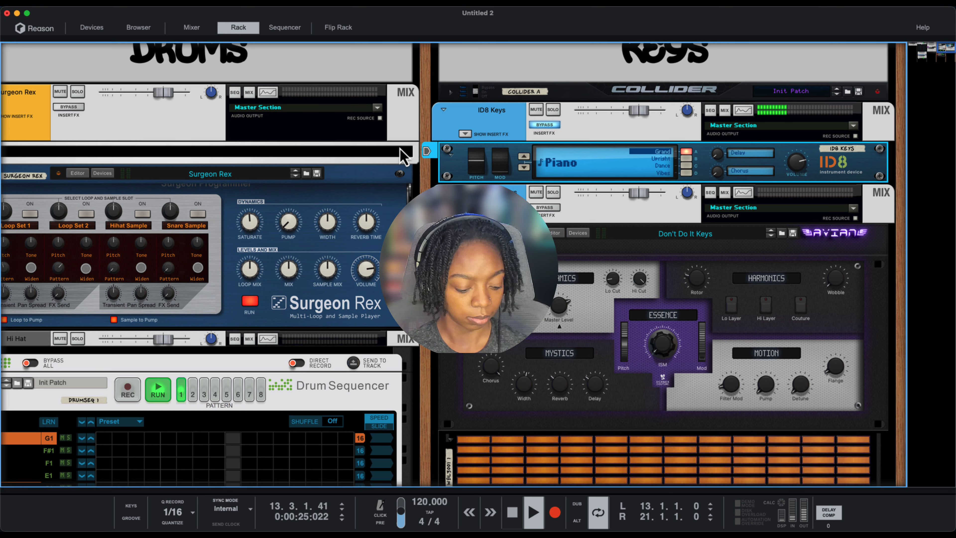
key(space)
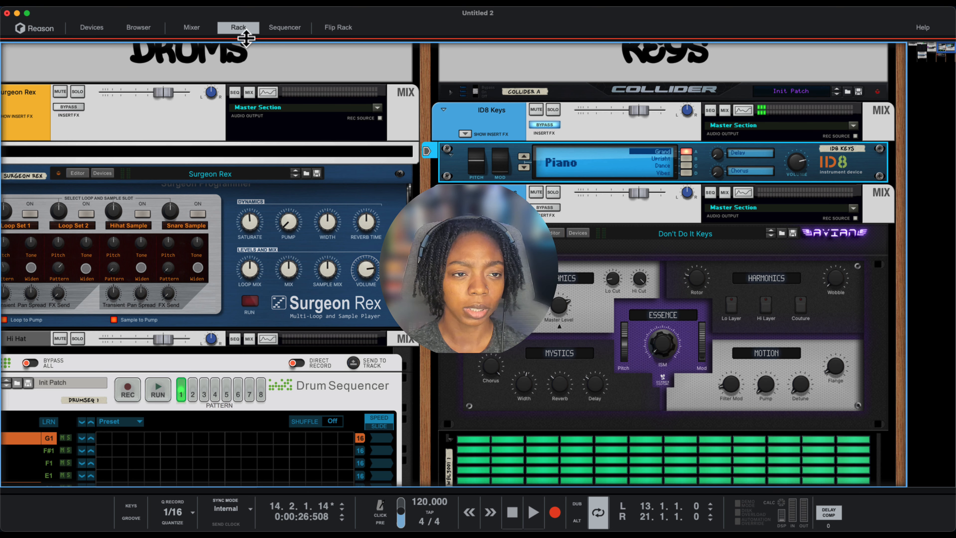
Load the Dusty Tines patch from the Reason Library's 4 Keys folder onto the ID8 Keys device
click(141, 32)
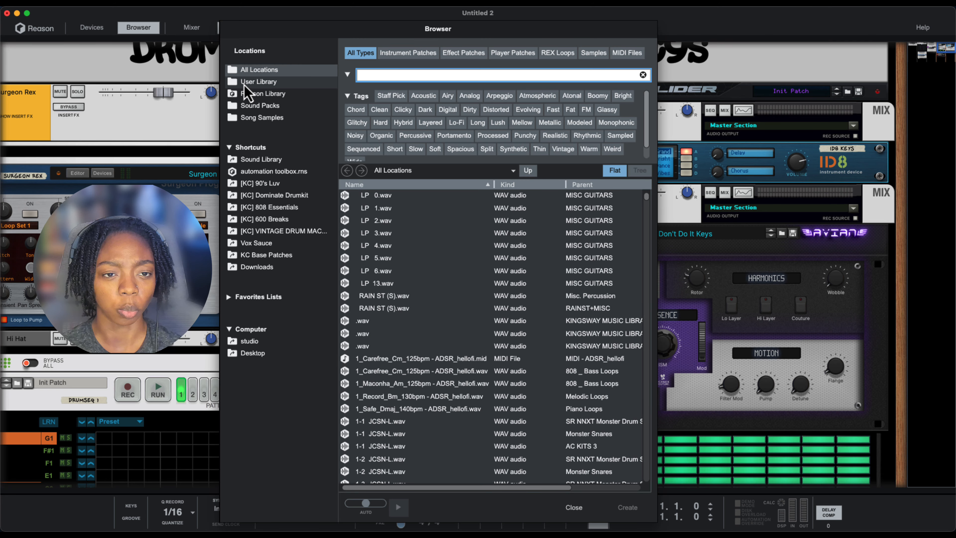
click(248, 95)
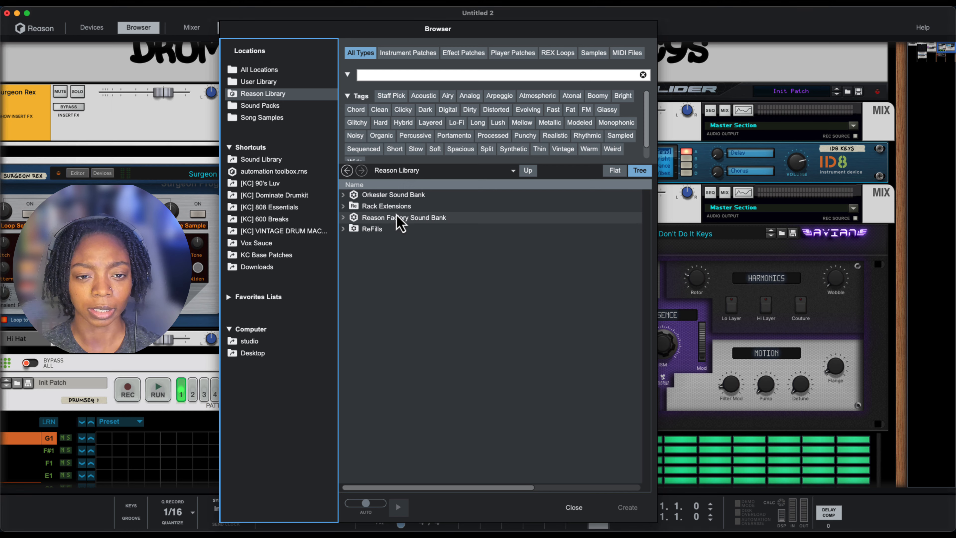
double_click(398, 208)
scroll(397, 271, down, 20)
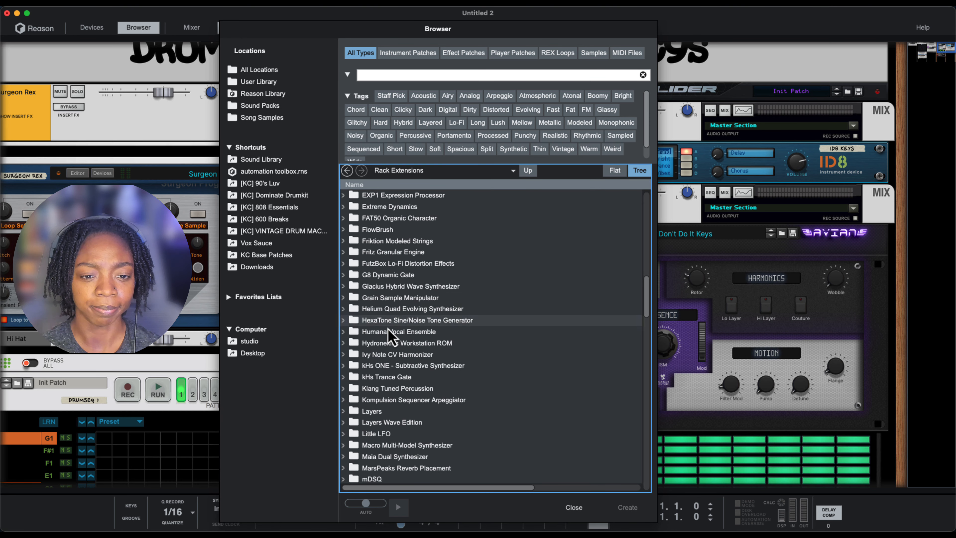
scroll(395, 338, down, 20)
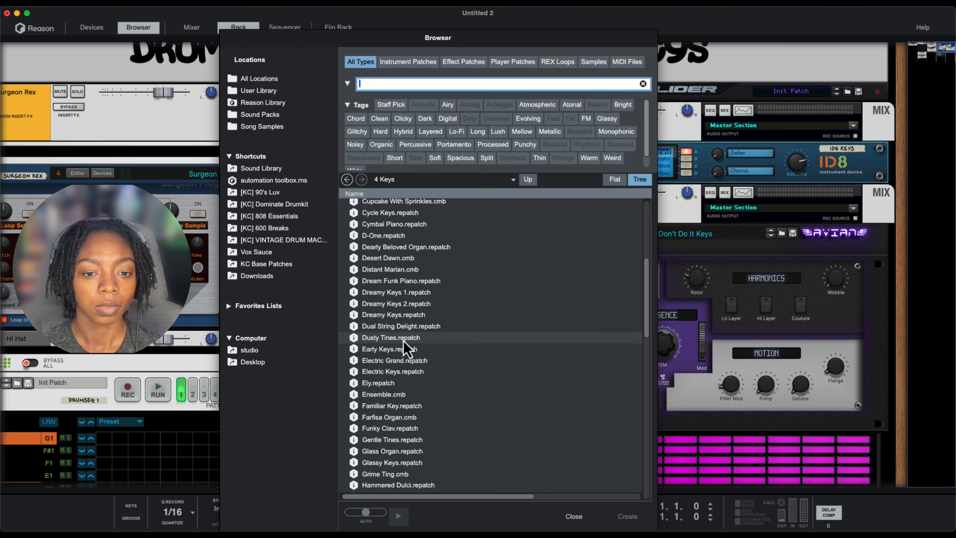
drag(404, 338, 726, 163)
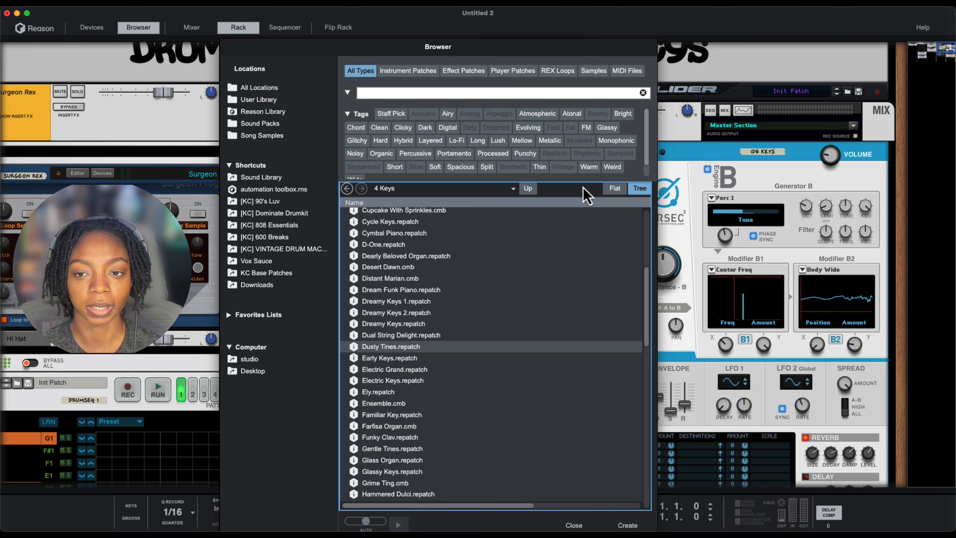
Audition the Dusty Tines patch and examine the ID8 Keys clip's notes in the sequencer before returning to the full rack
key(space)
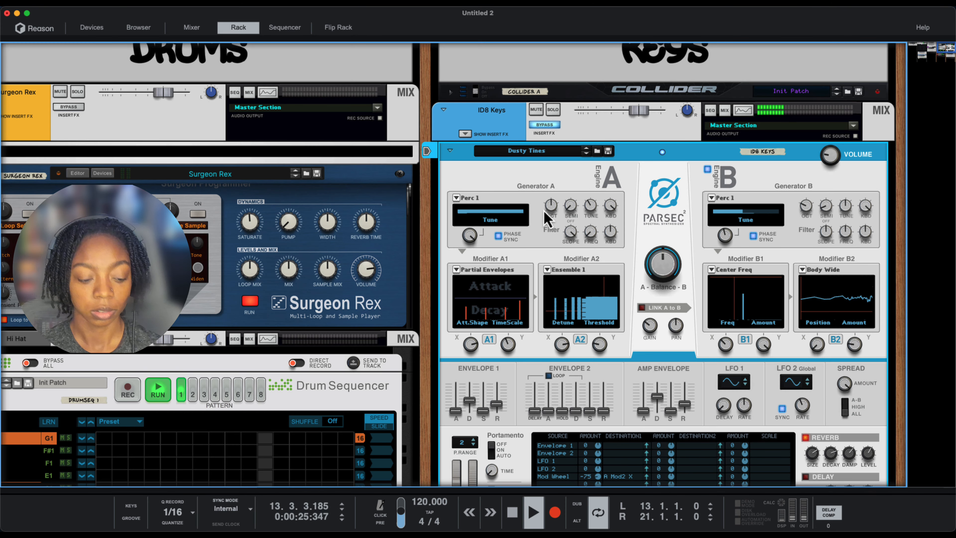
key(space)
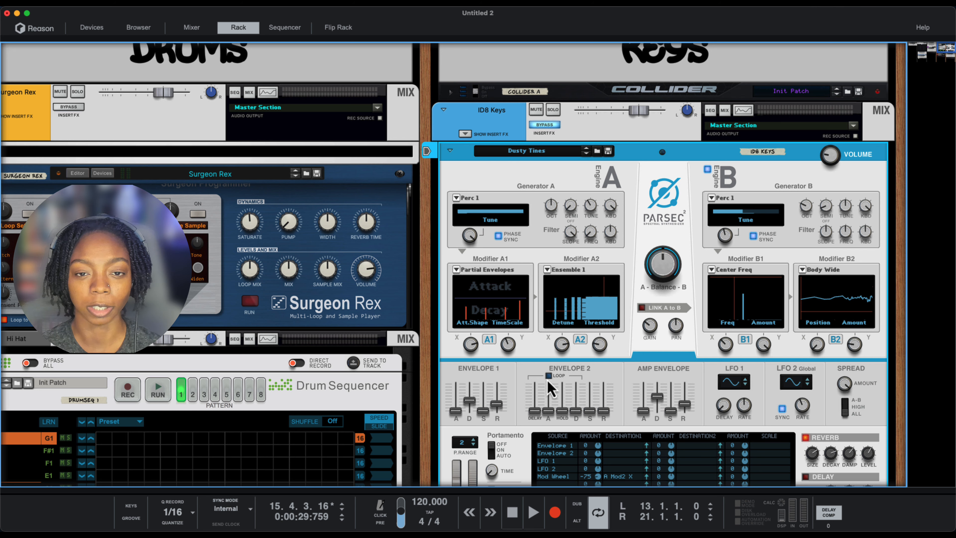
click(283, 28)
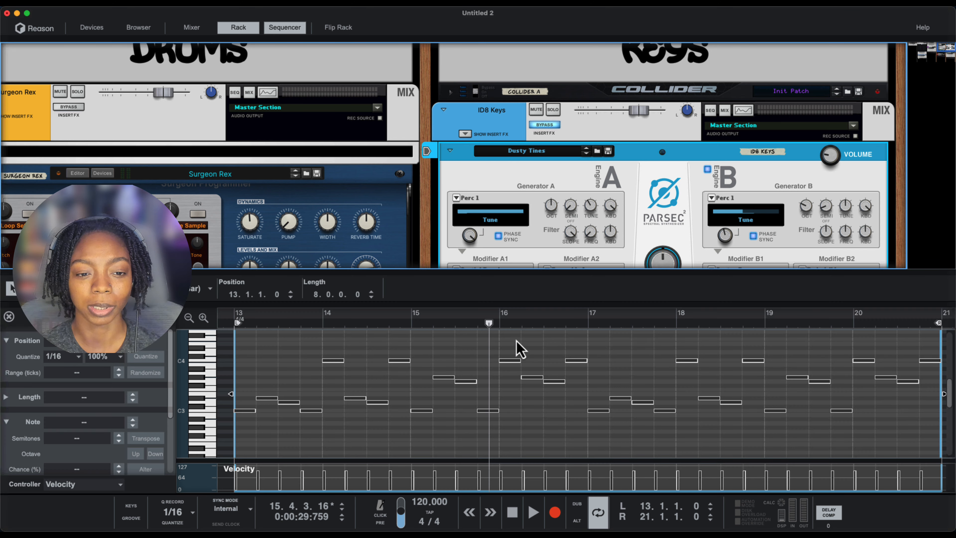
key(super+a)
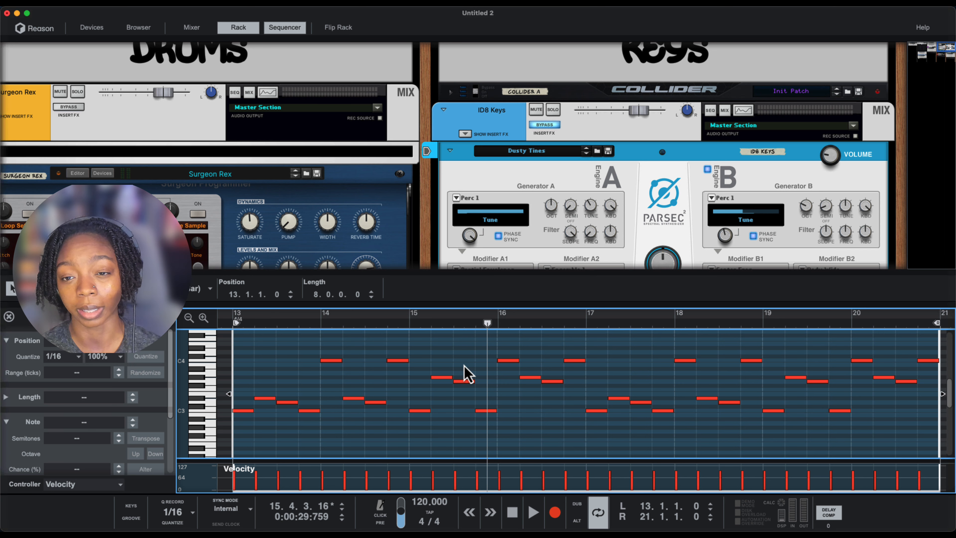
key(F7)
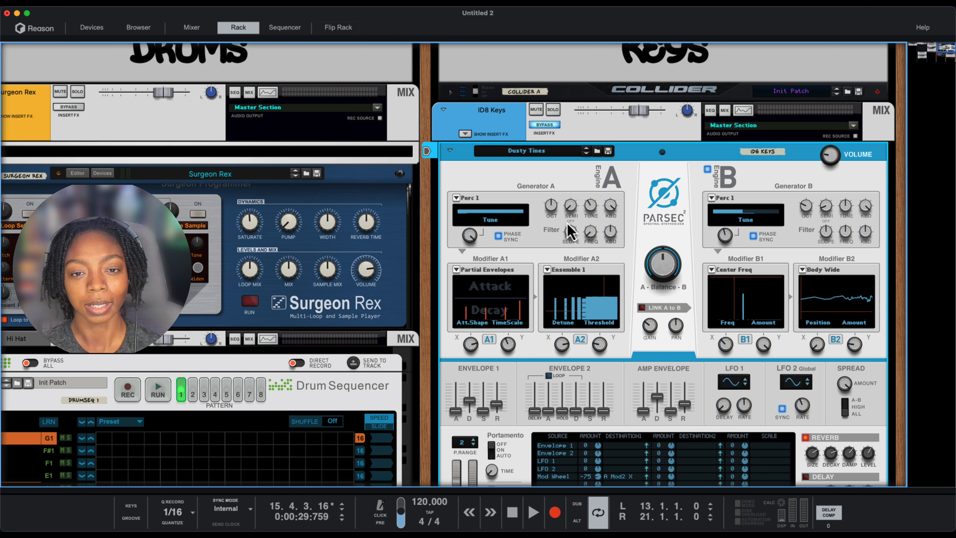
Switch off the insert FX bypass on the ID8 Keys mix channel and start playback
click(535, 126)
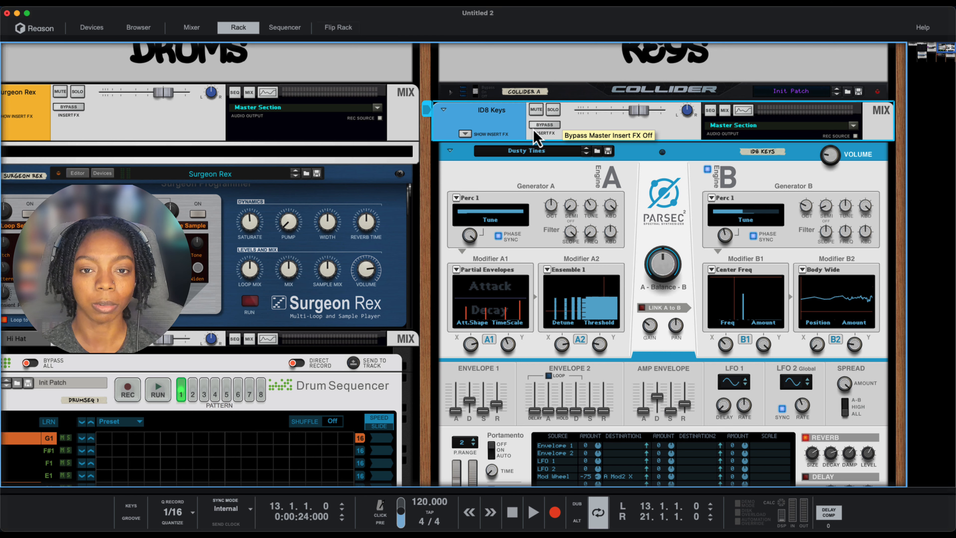
key(space)
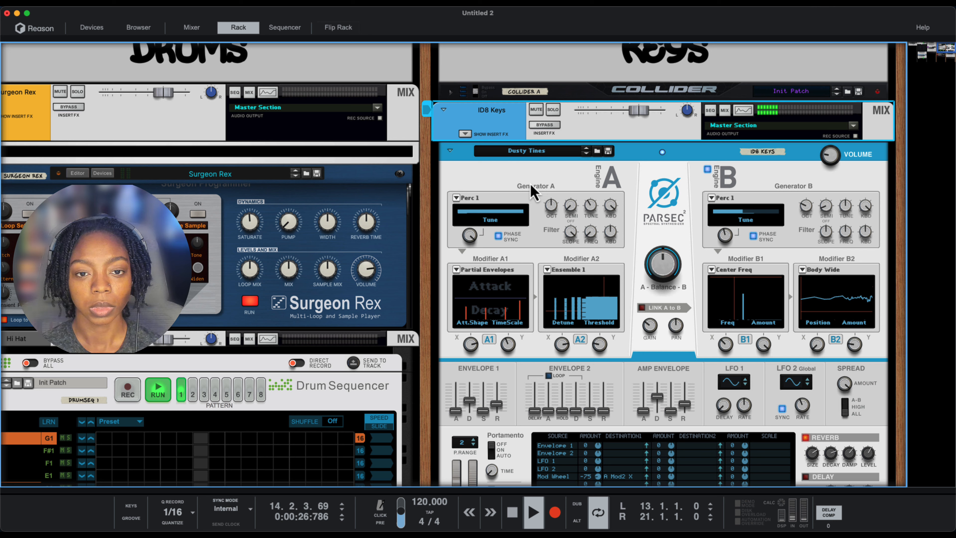
Enable FX sends 1, 2 and 3 on the ID8 Keys mixer channel while listening, and stop playback
click(724, 110)
scroll(734, 96, up, 5)
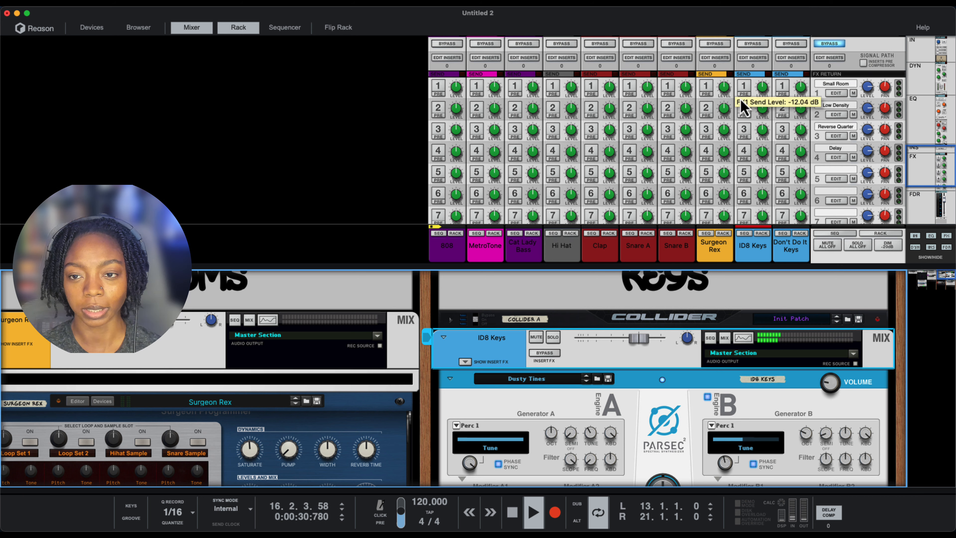
click(744, 88)
click(743, 110)
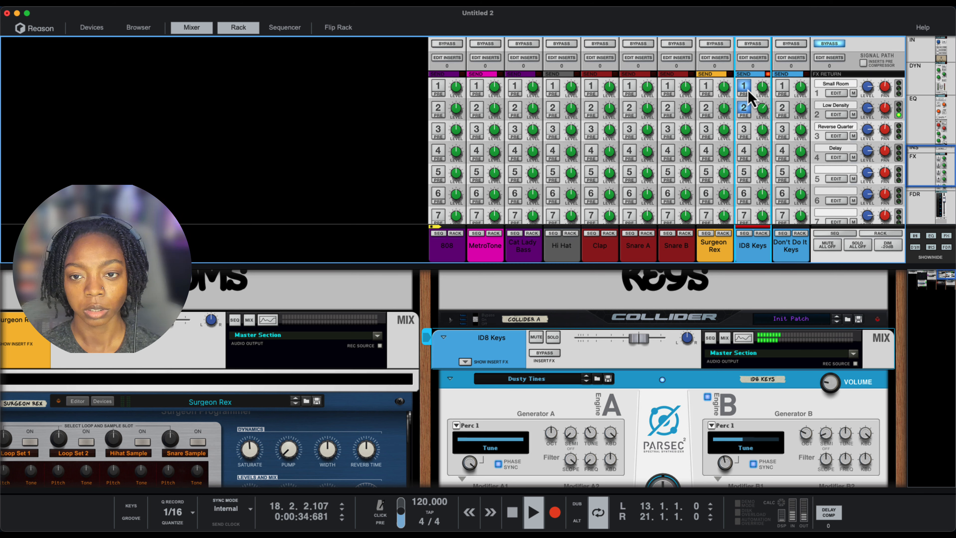
click(744, 130)
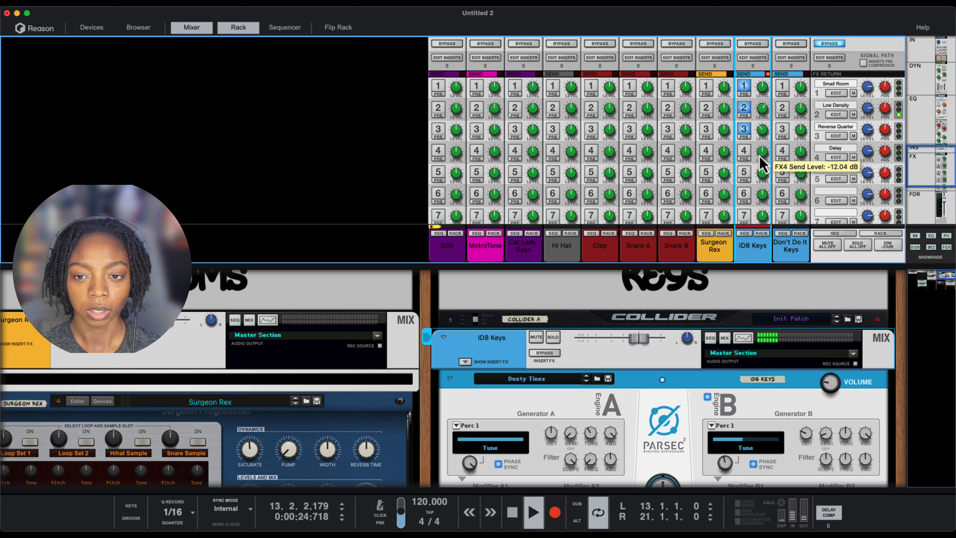
key(space)
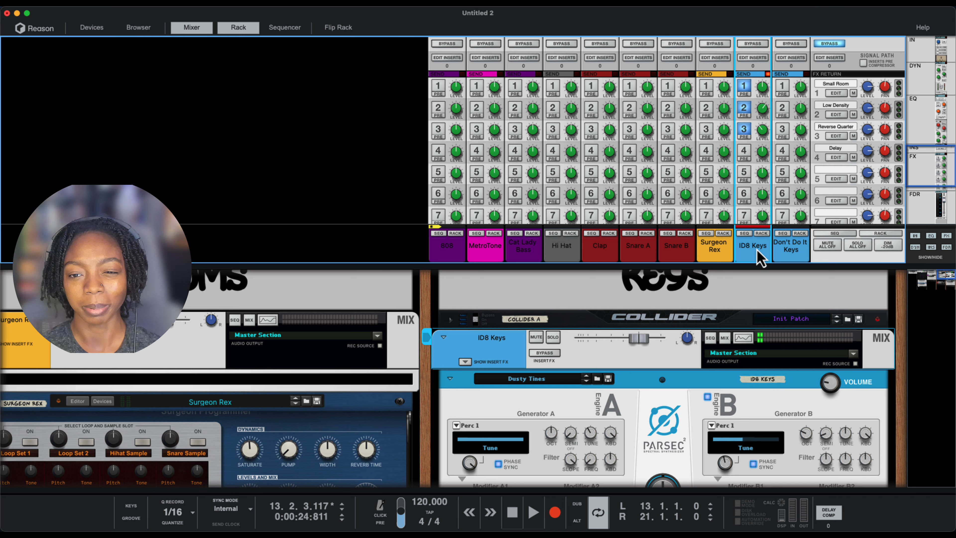
Reveal the ID8 Keys channel's insert effects and copy all of its channel settings
click(464, 362)
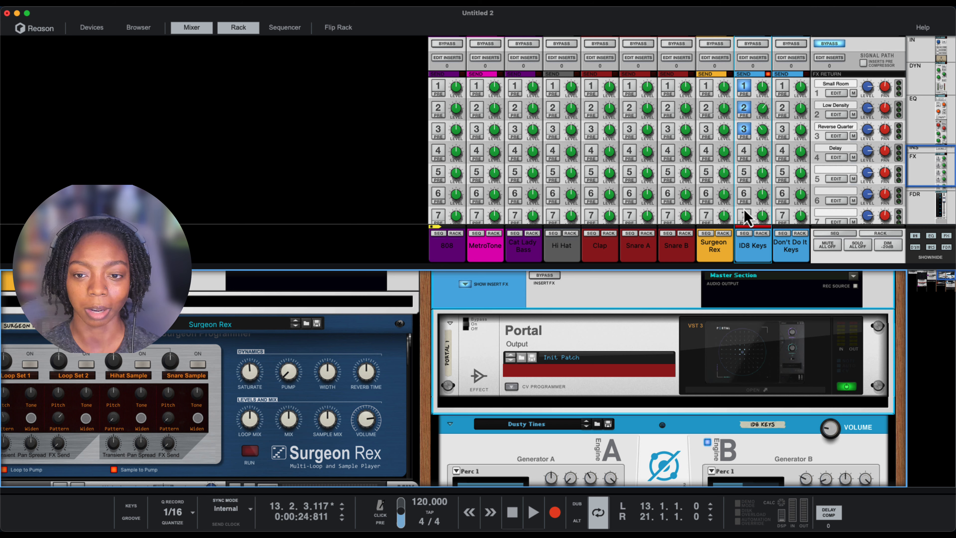
scroll(489, 350, up, 2)
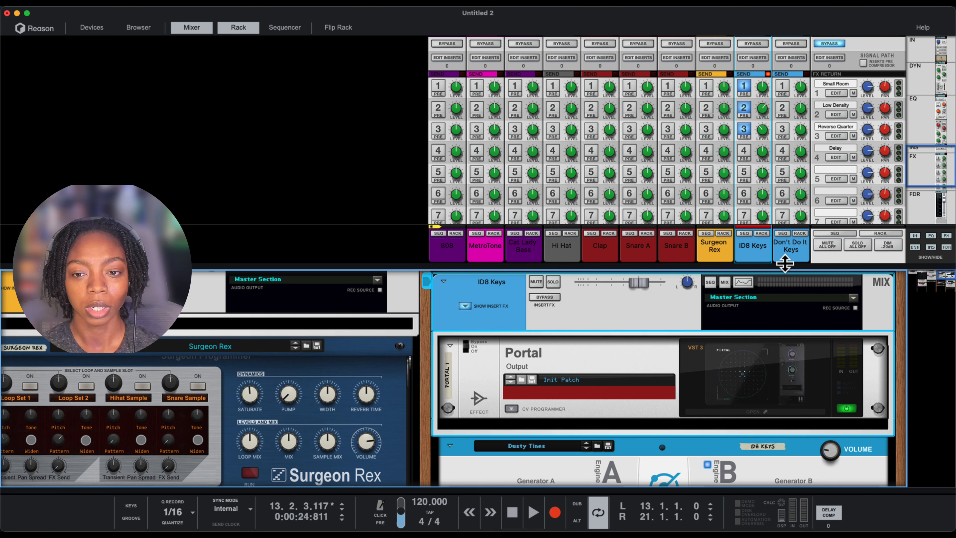
right_click(502, 301)
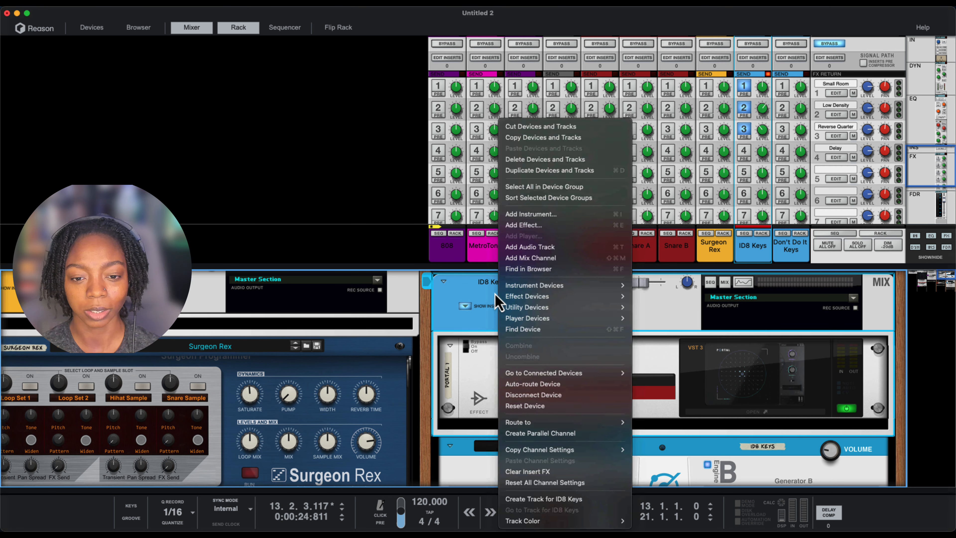
mouse_move(578, 450)
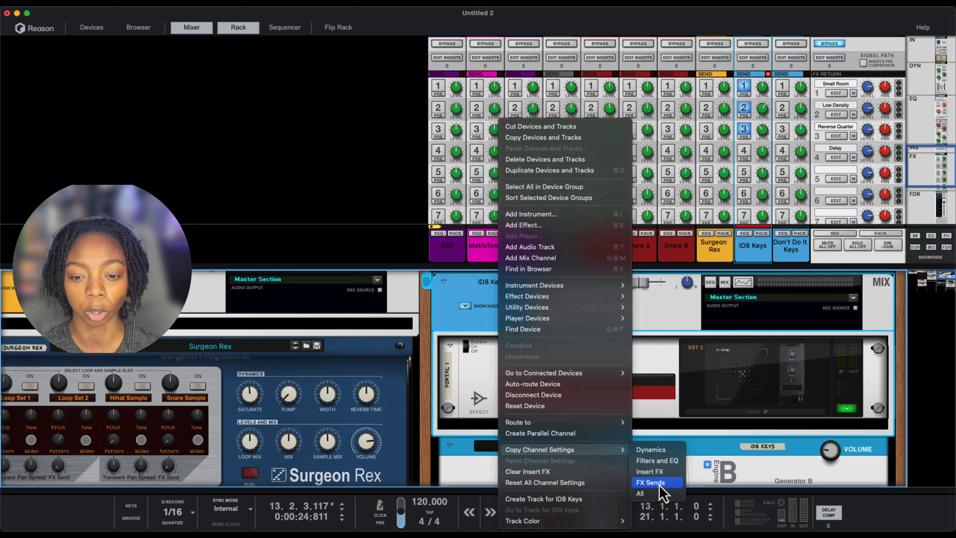
click(648, 491)
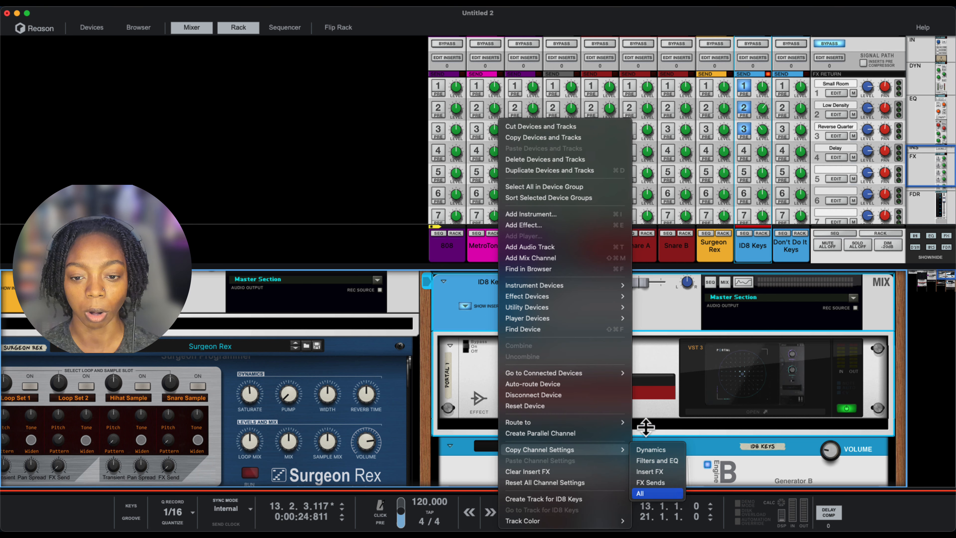
Paste all of the copied ID8 Keys channel settings onto the Don't Do It Keys mix channel
scroll(640, 373, up, 2)
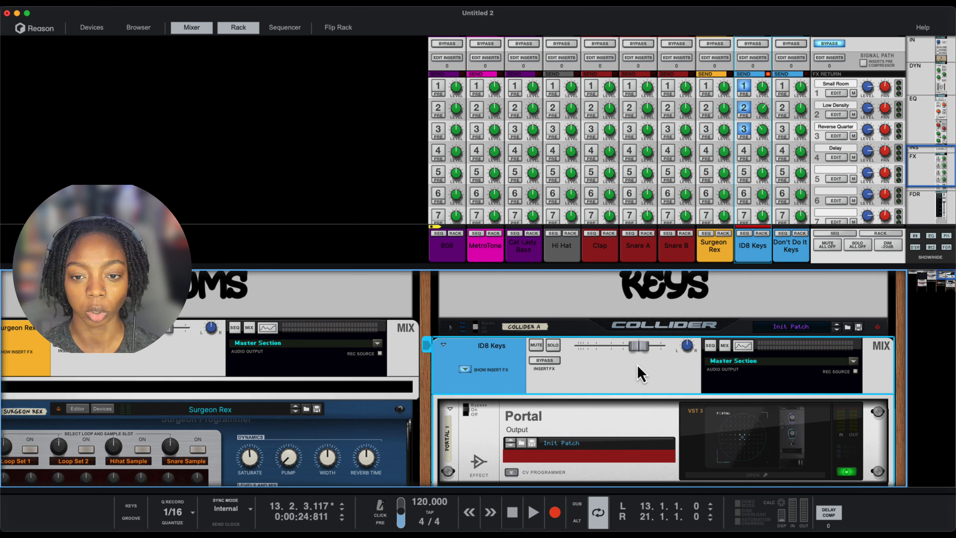
scroll(639, 373, down, 6)
scroll(640, 372, down, 4)
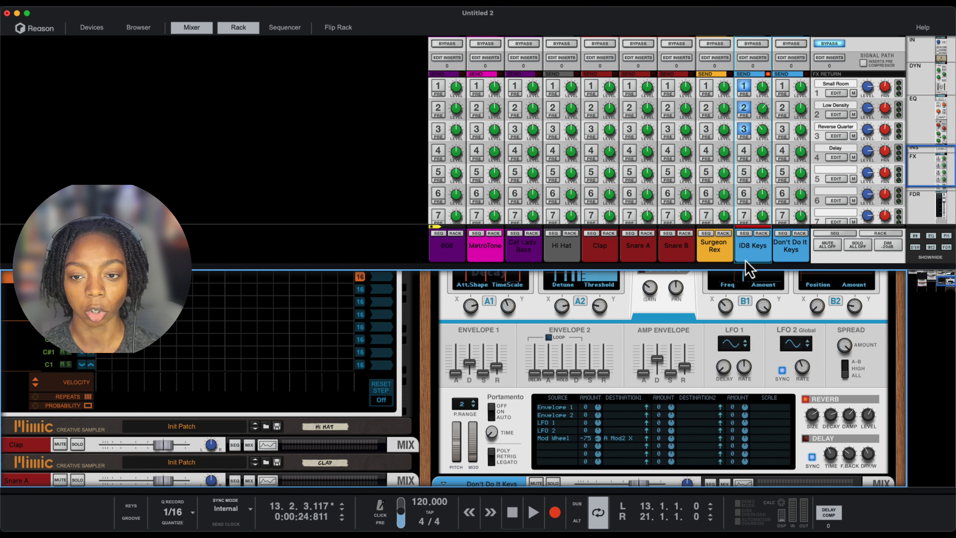
right_click(790, 258)
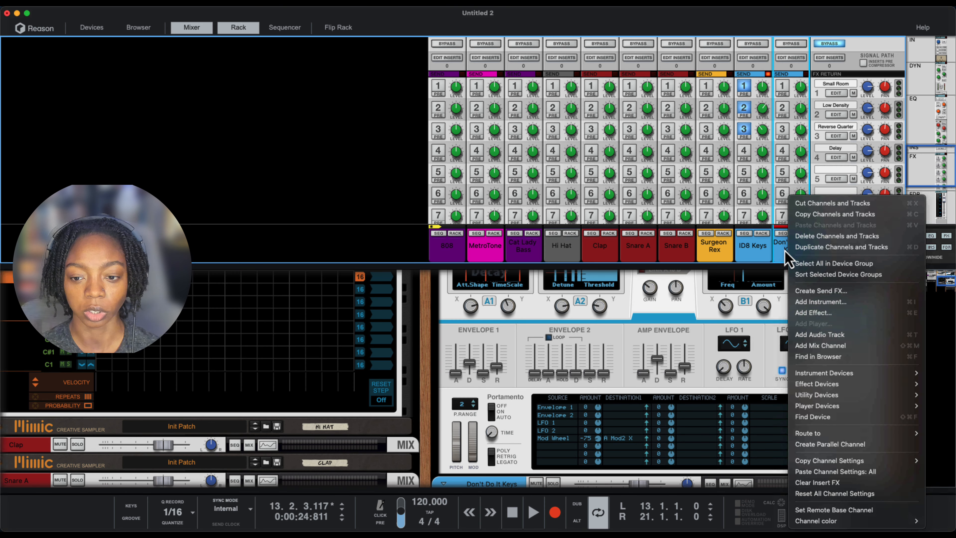
click(518, 416)
scroll(518, 416, down, 1)
scroll(516, 429, down, 1)
right_click(516, 427)
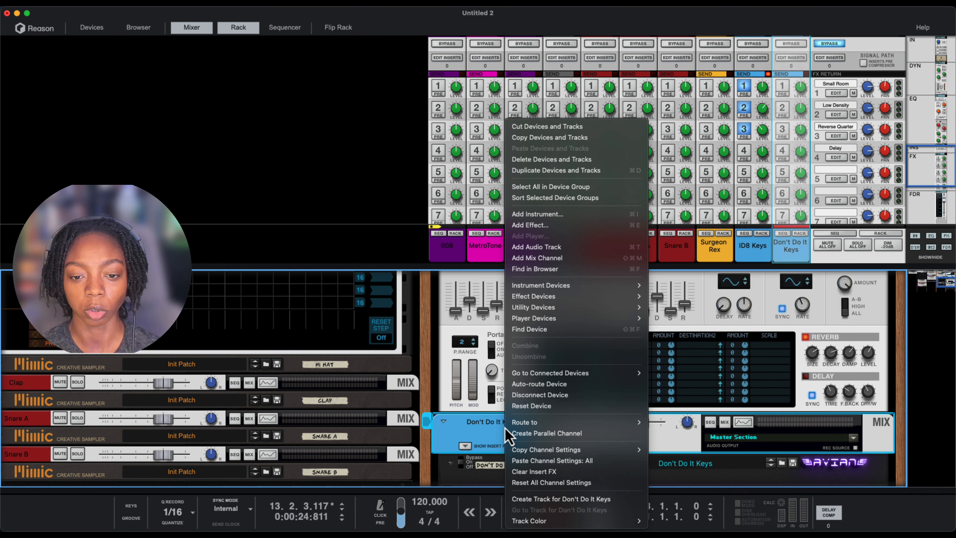
click(542, 460)
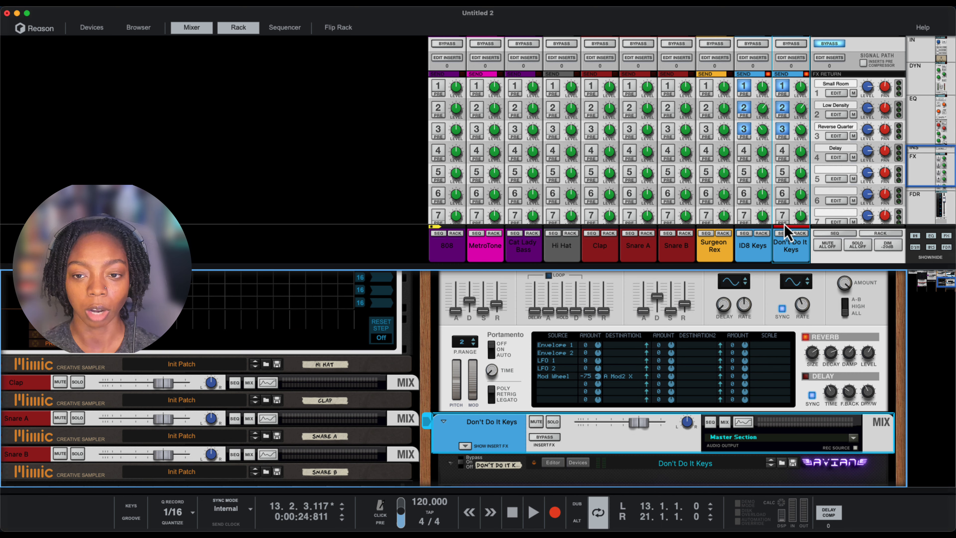
Leave note editing in the sequencer and copy the Chorus clip from ID8 Keys to the Don't Do It Keys track
click(784, 234)
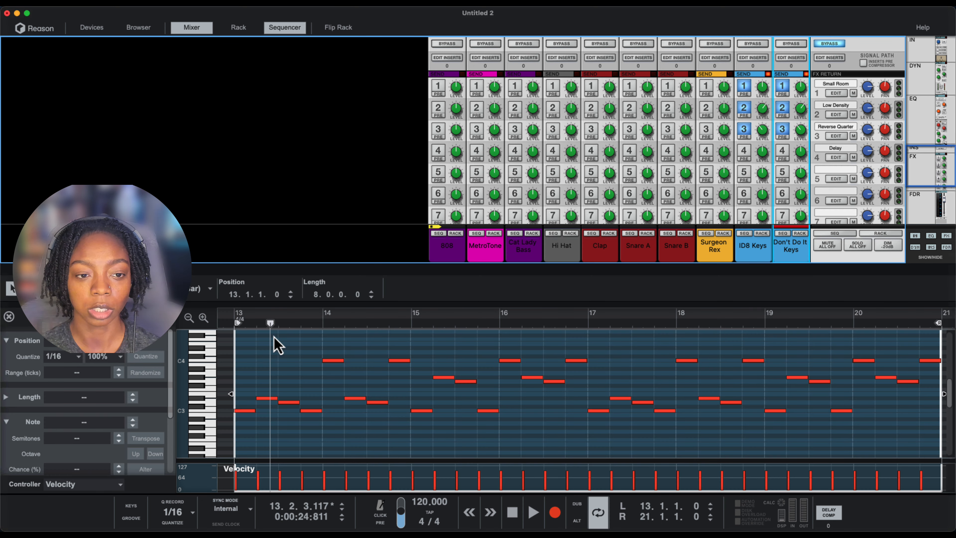
click(9, 317)
scroll(474, 393, down, 5)
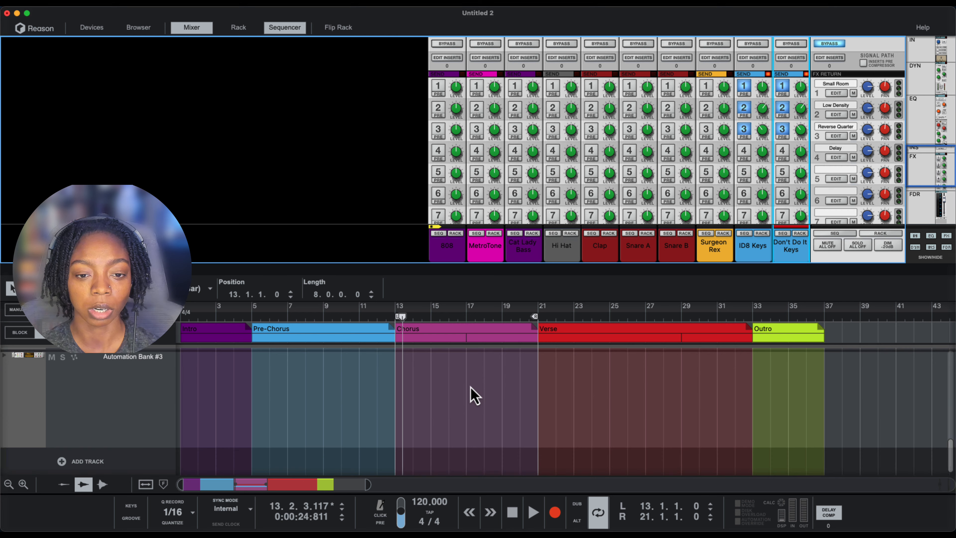
scroll(472, 390, up, 6)
scroll(471, 392, down, 1)
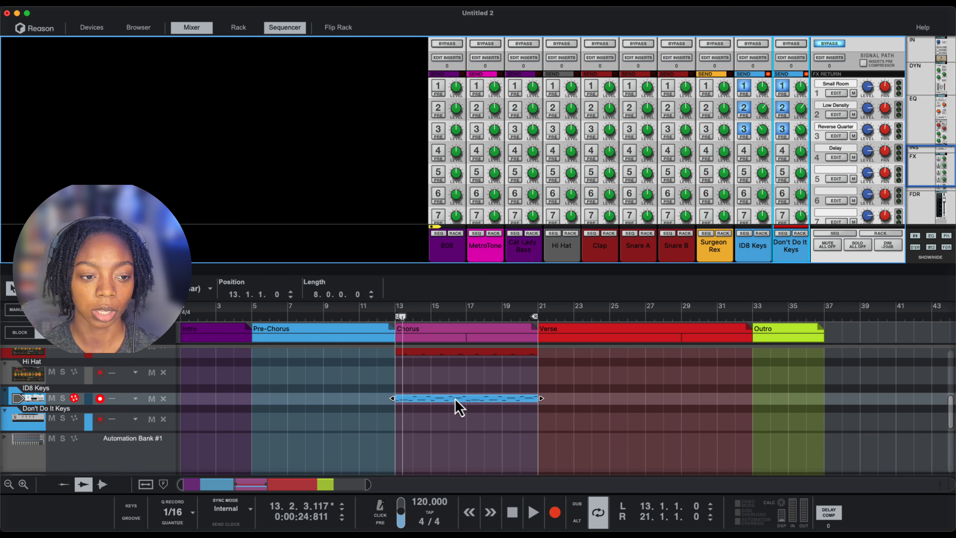
drag(454, 409, 450, 421)
Audition both Chorus keys clips together with the mixer faders in view, then return to the full-height sequencer
key(space)
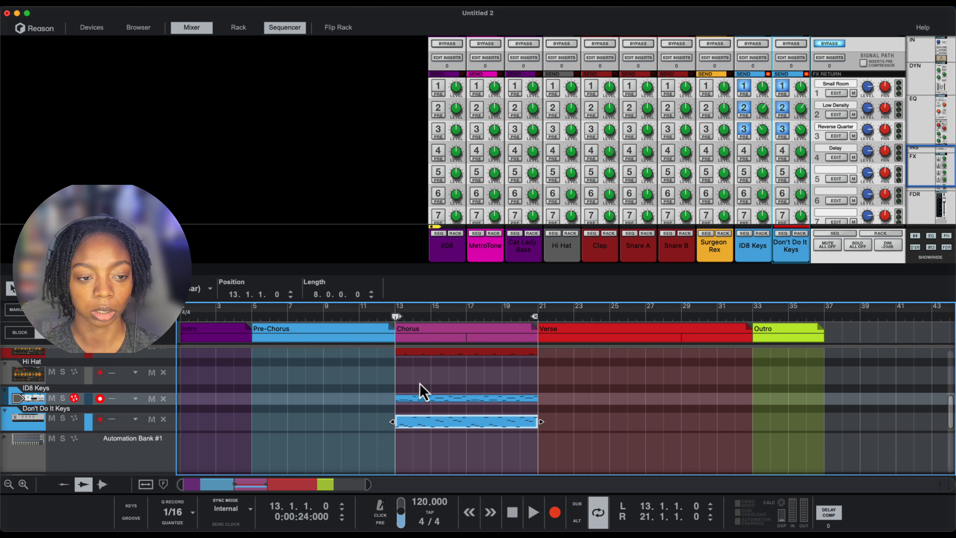
key(space)
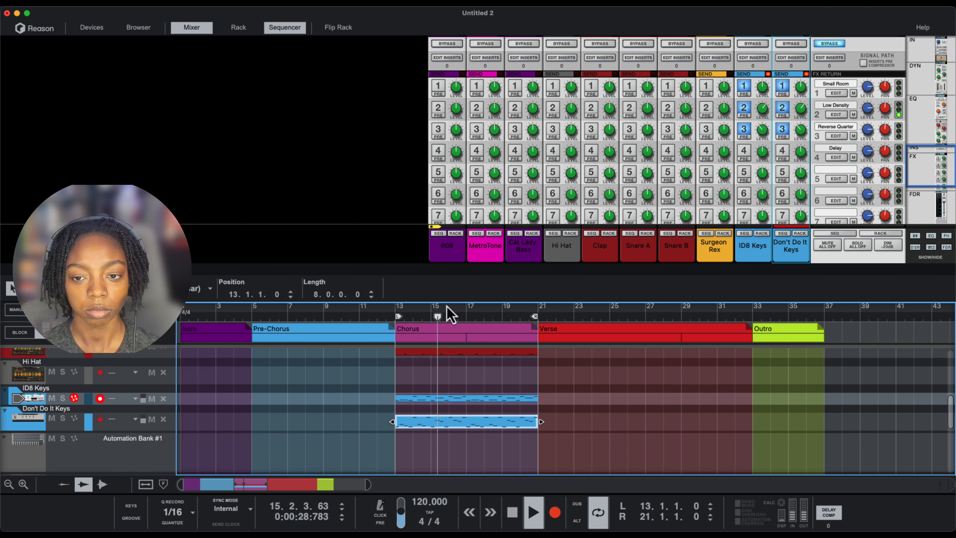
key(F6)
drag(442, 227, 453, 179)
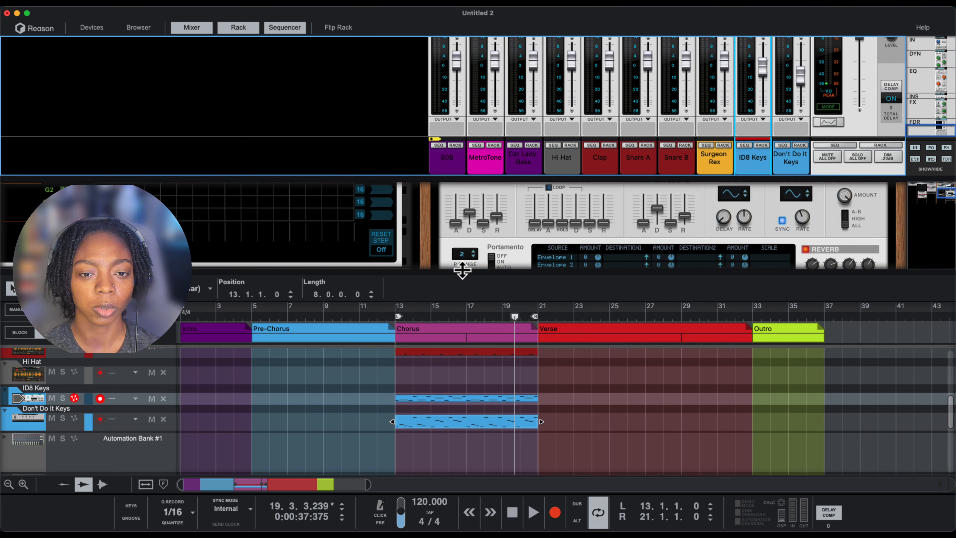
drag(463, 272, 471, 42)
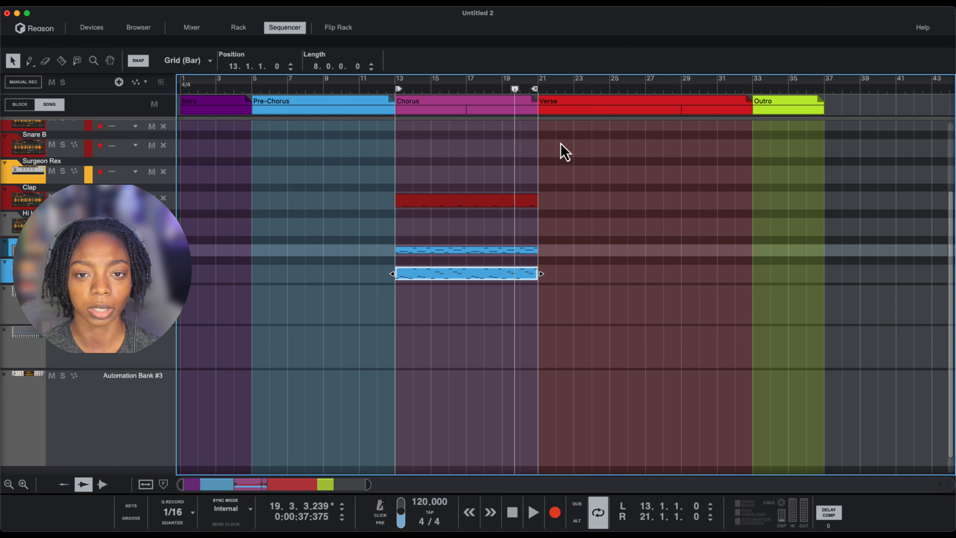
Examine the song's section blocks and the clips placed in the Chorus of the arrangement
click(283, 109)
drag(453, 179, 455, 303)
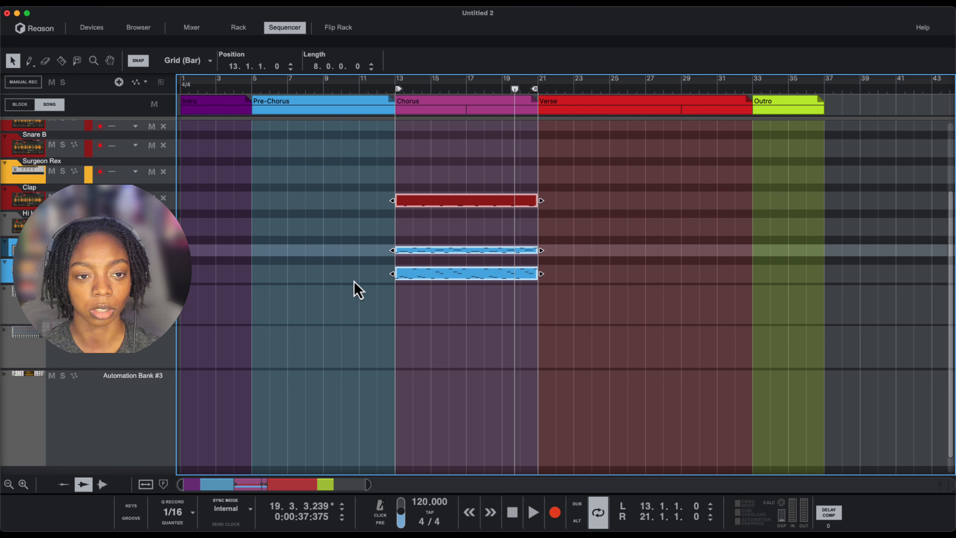
click(272, 105)
click(596, 140)
click(575, 108)
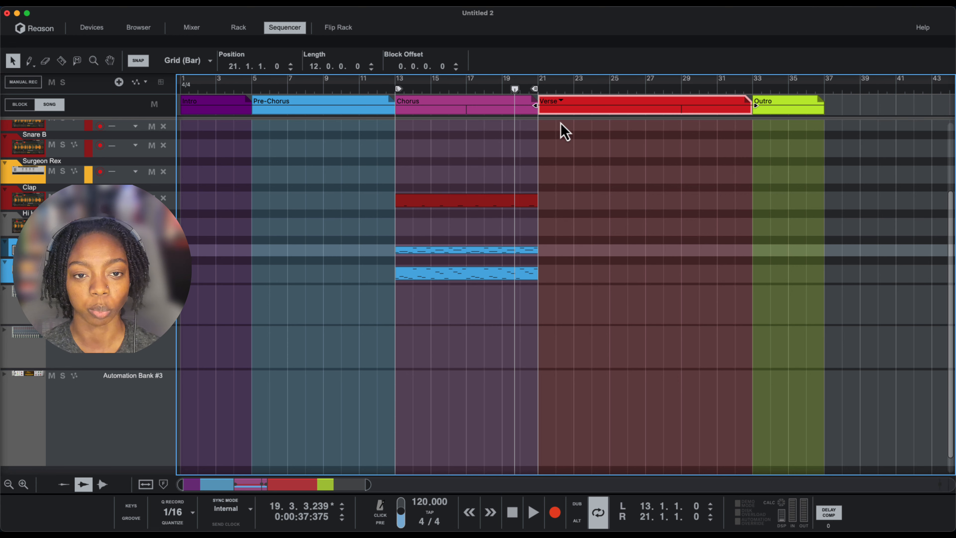
drag(443, 240, 451, 294)
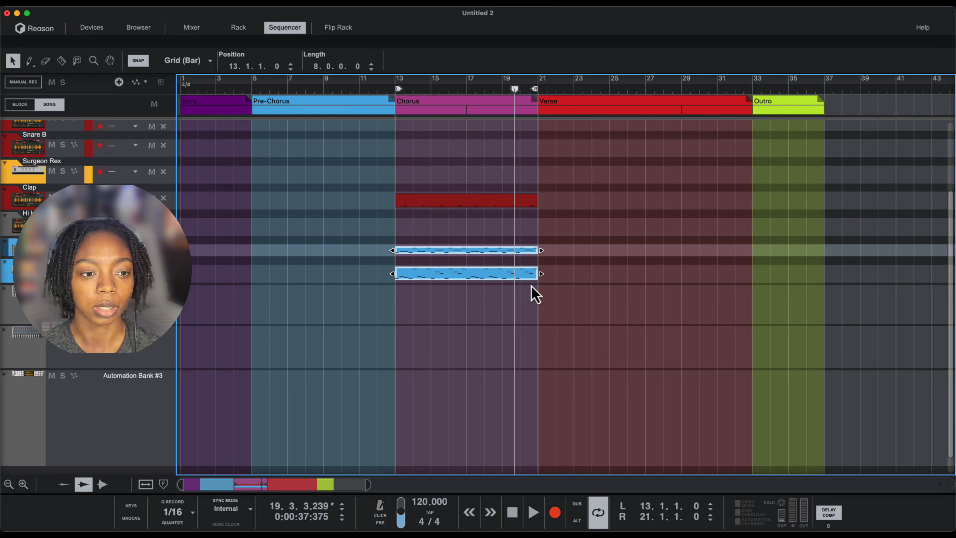
click(473, 311)
Copy the ID8 Keys clip to the Intro, trimmed to end at bar 5, and copy the Don't Do It Keys clip to the Verse
drag(463, 256, 230, 255)
drag(326, 250, 261, 257)
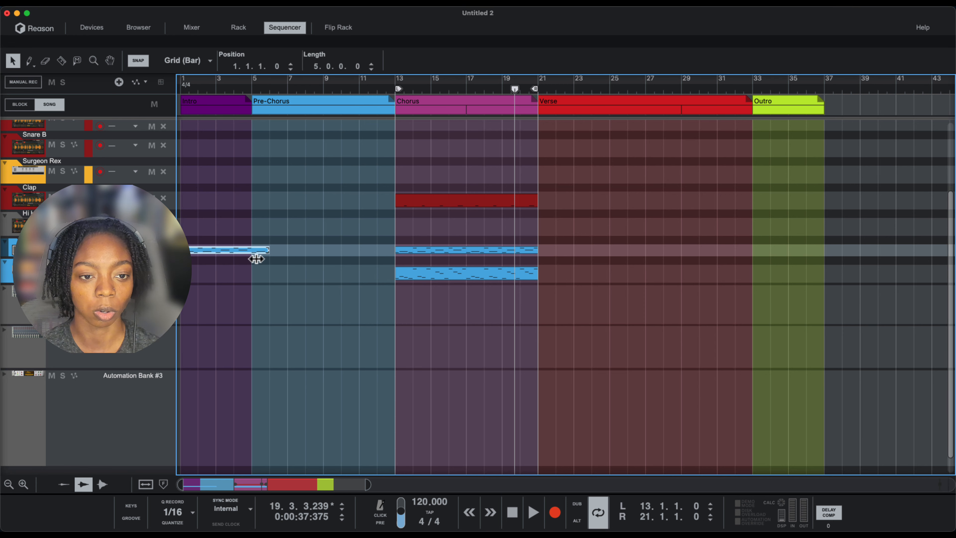
click(337, 322)
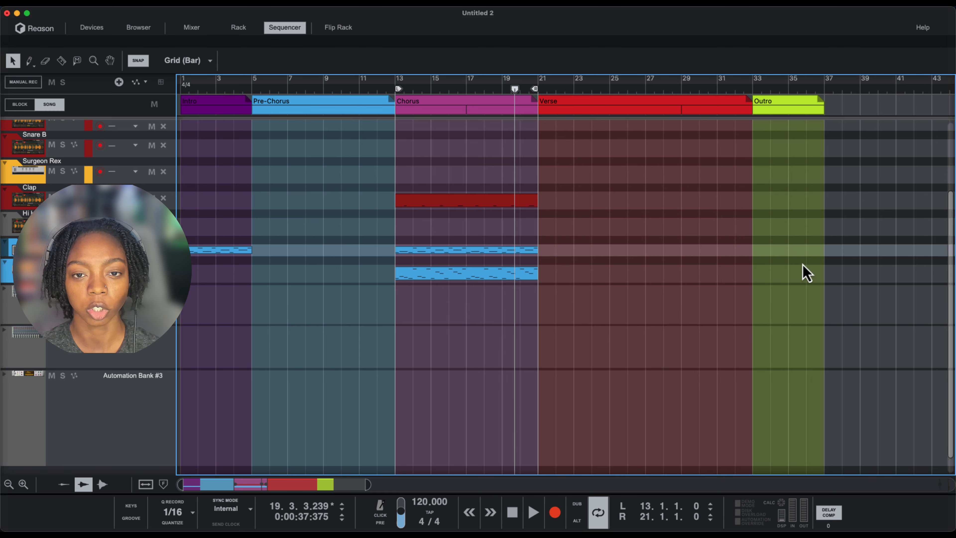
drag(484, 277, 610, 273)
click(357, 252)
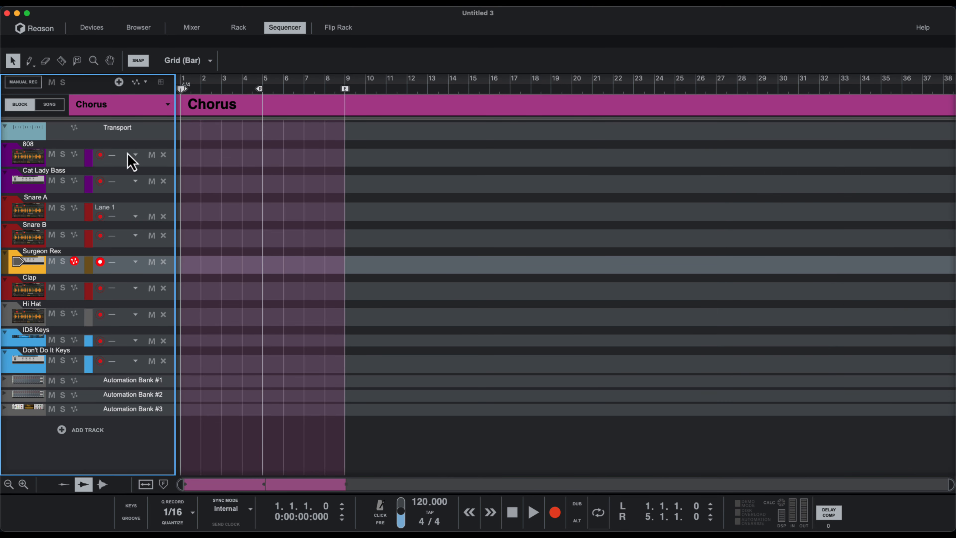
Check the Enable Blocks option while the Chorus block is open in Block view
click(107, 103)
click(150, 110)
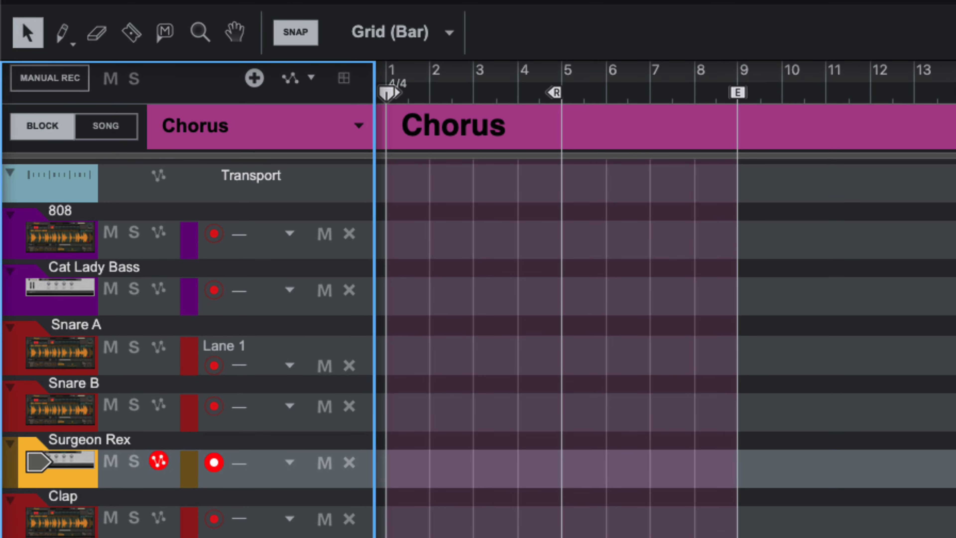
click(322, 0)
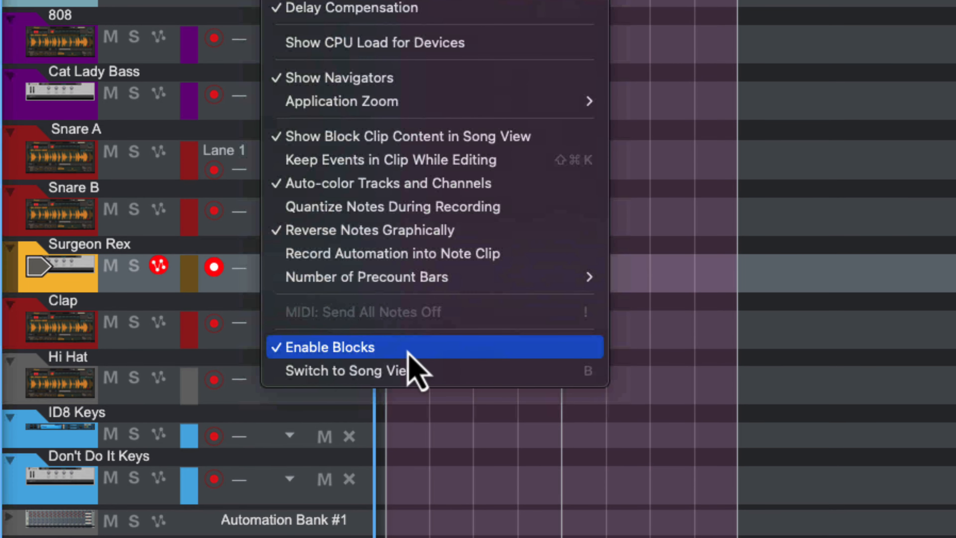
click(899, 227)
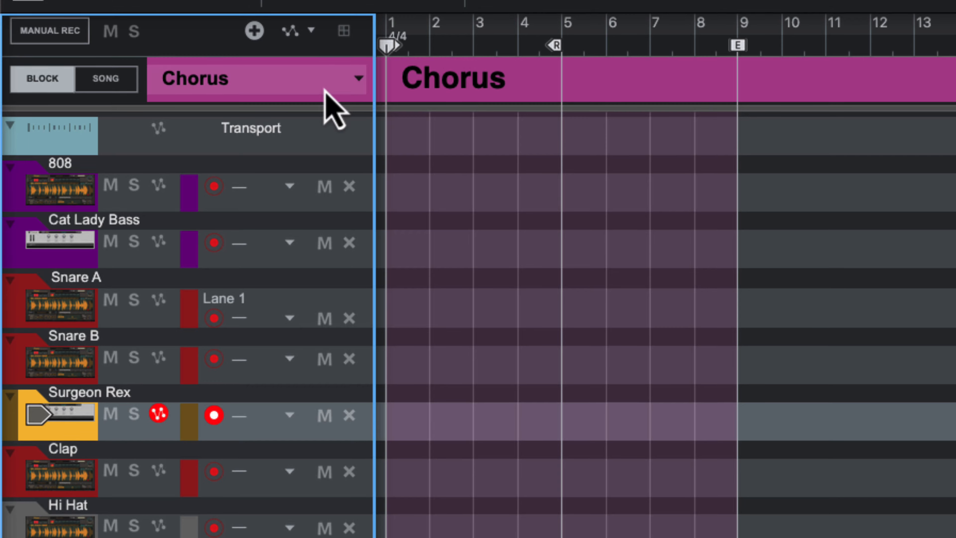
Open Block 8 in Block view and rename it as Test 2
click(323, 89)
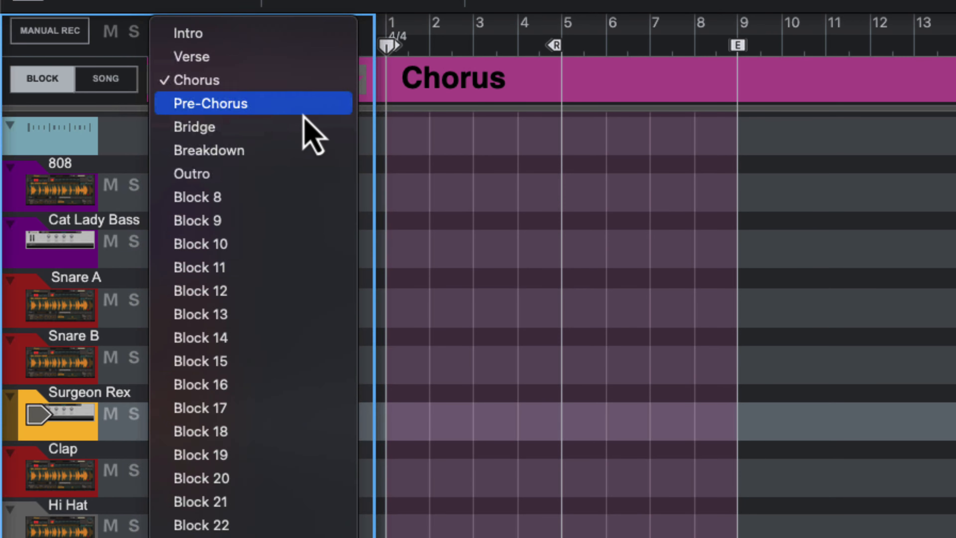
click(273, 197)
double_click(459, 86)
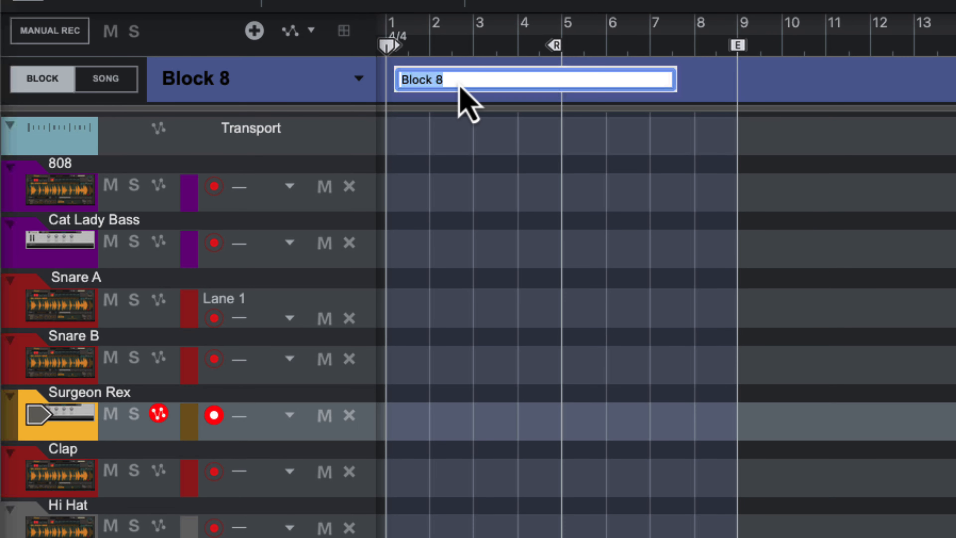
text(TEst)
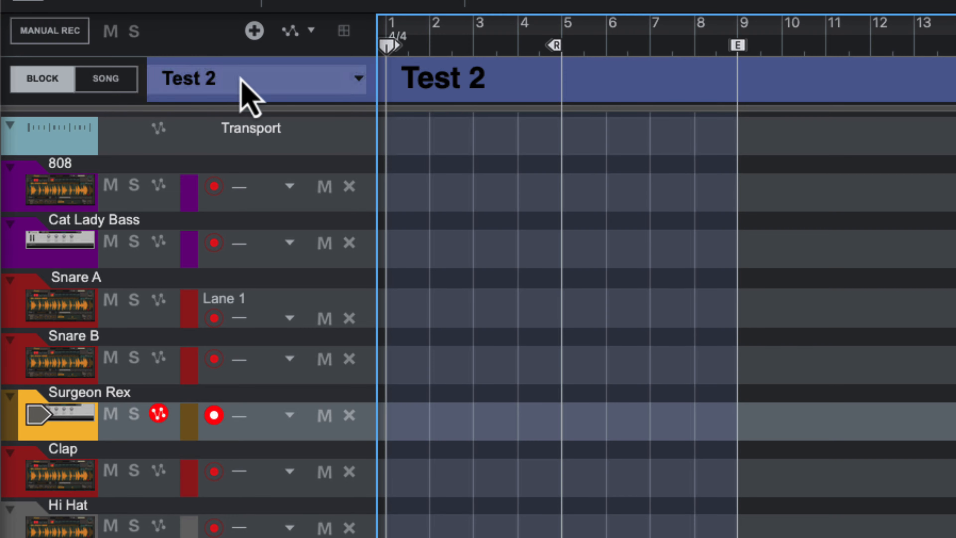
Open Block 9 from the list of blocks and return to Song view
click(270, 85)
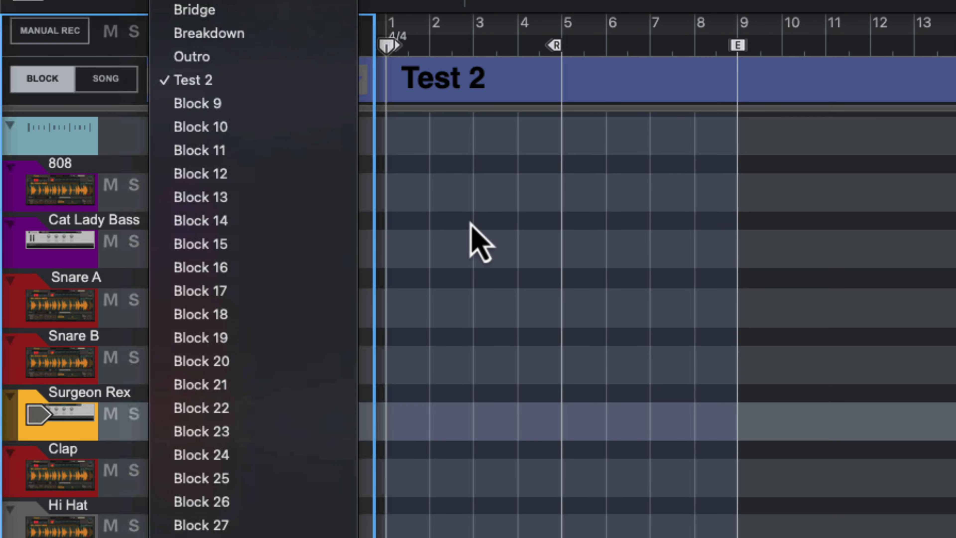
click(211, 103)
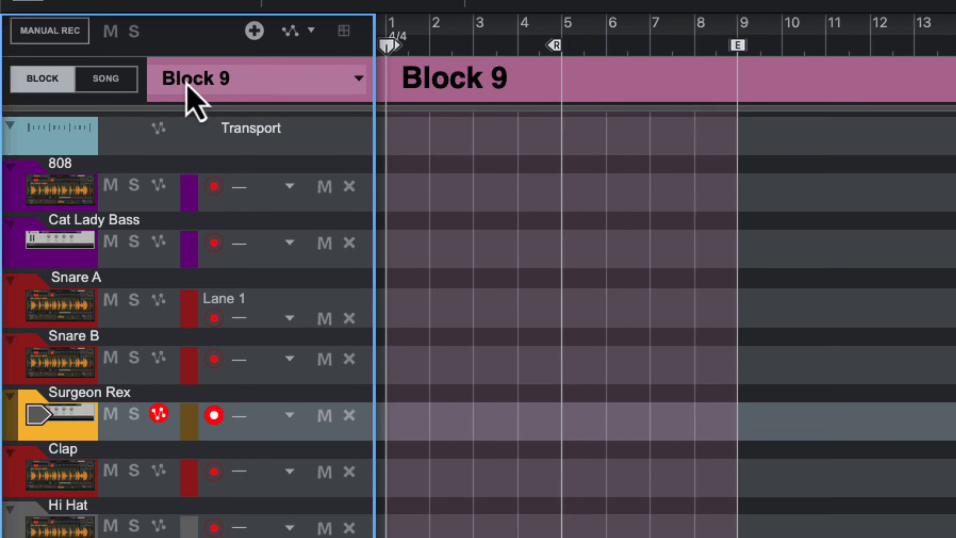
click(107, 81)
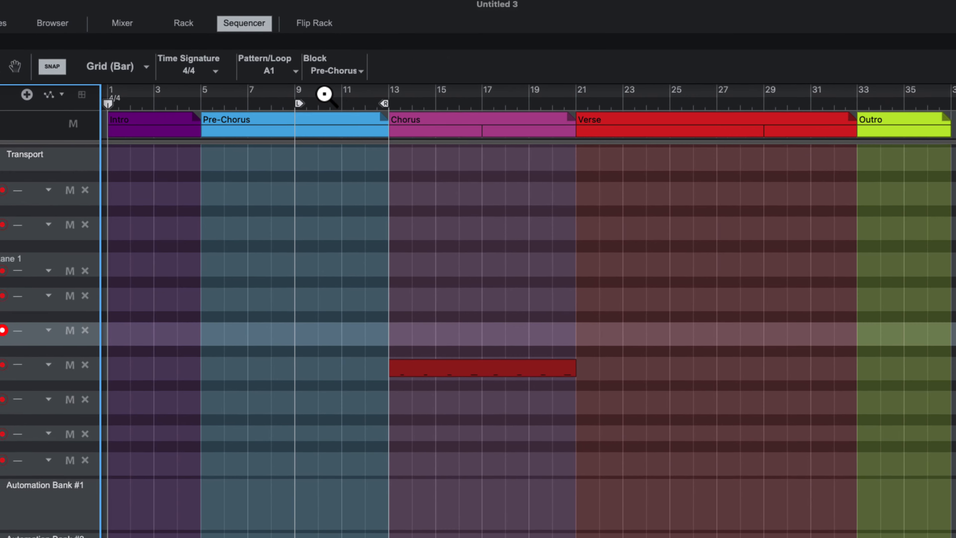
Draw a Test 2 block over the Chorus in the song, from bar 15 to bar 19
click(662, 10)
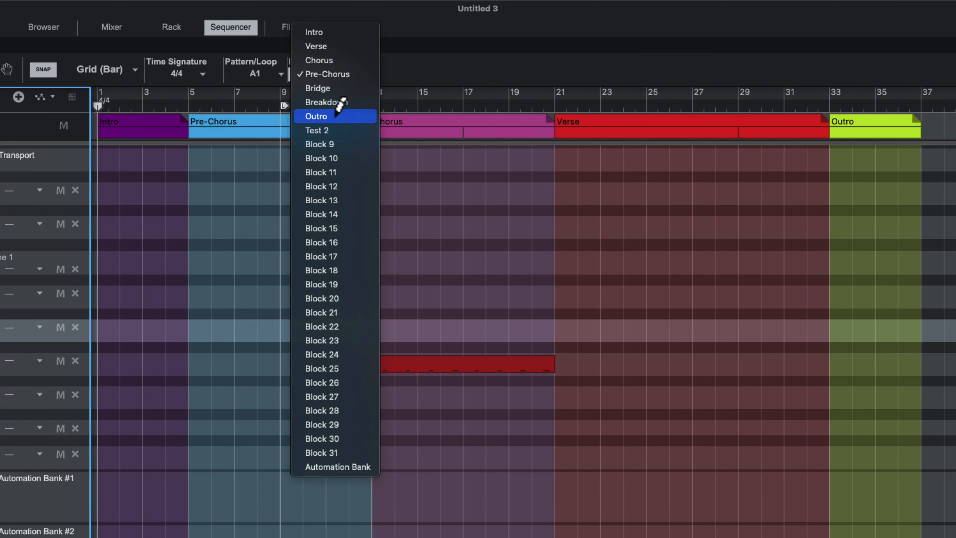
click(316, 130)
drag(420, 129, 491, 129)
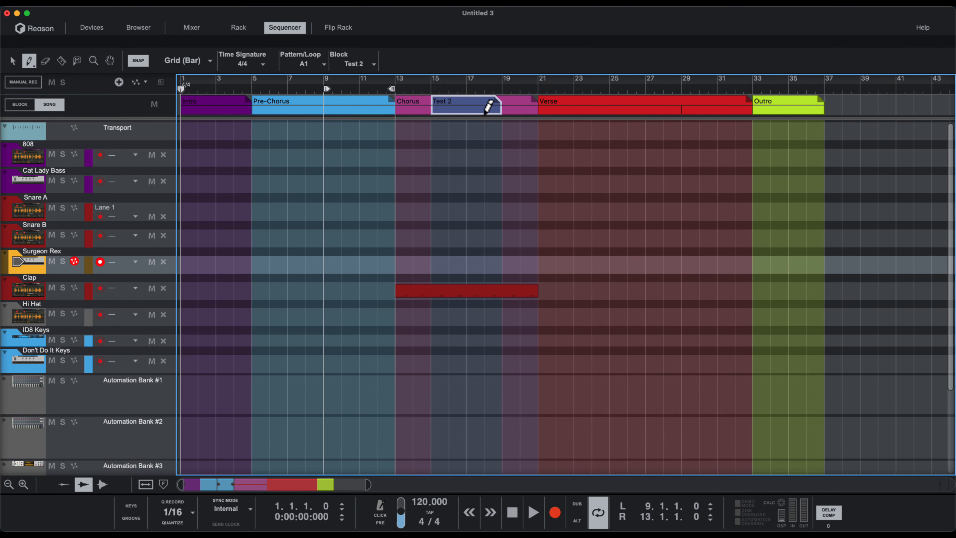
Examine the list of blocks available for drawing and compare Block view with Song view
click(362, 68)
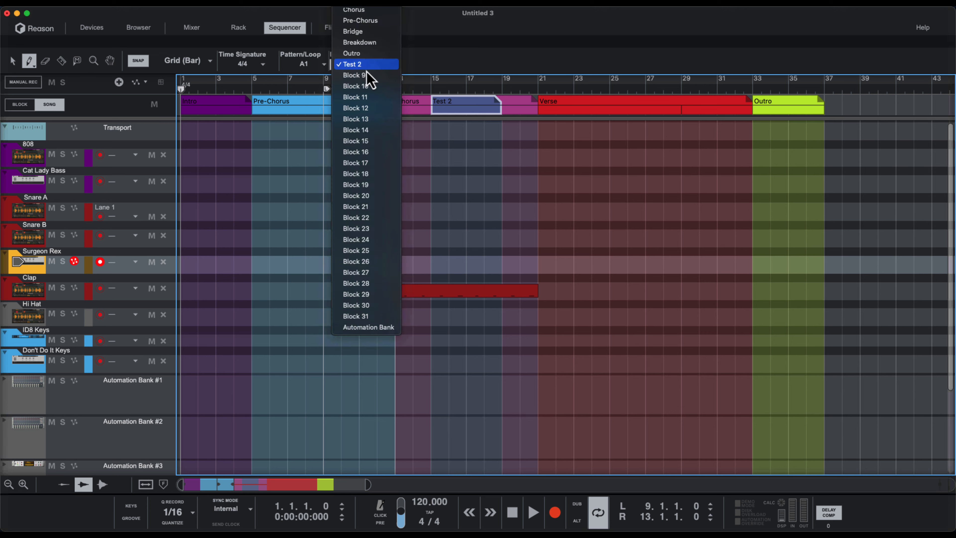
click(454, 60)
click(20, 105)
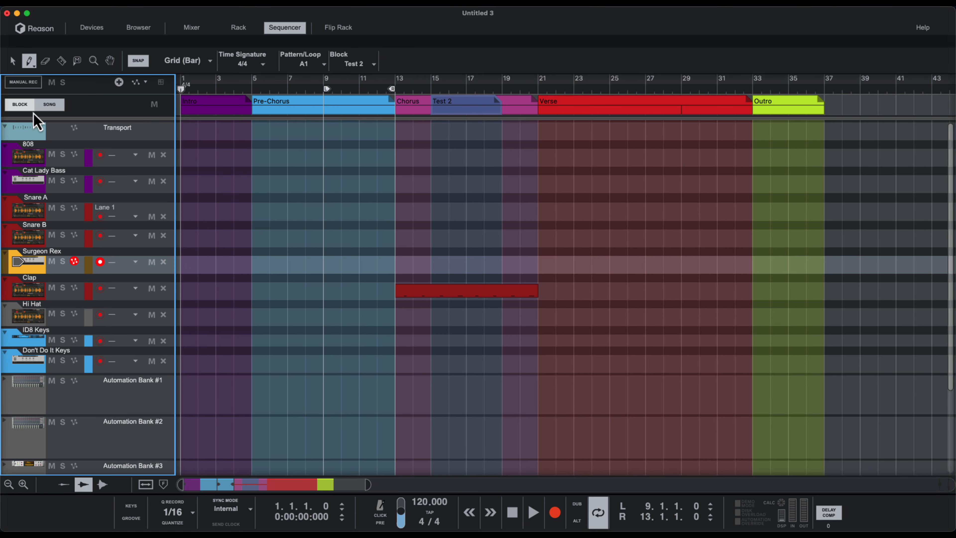
click(54, 103)
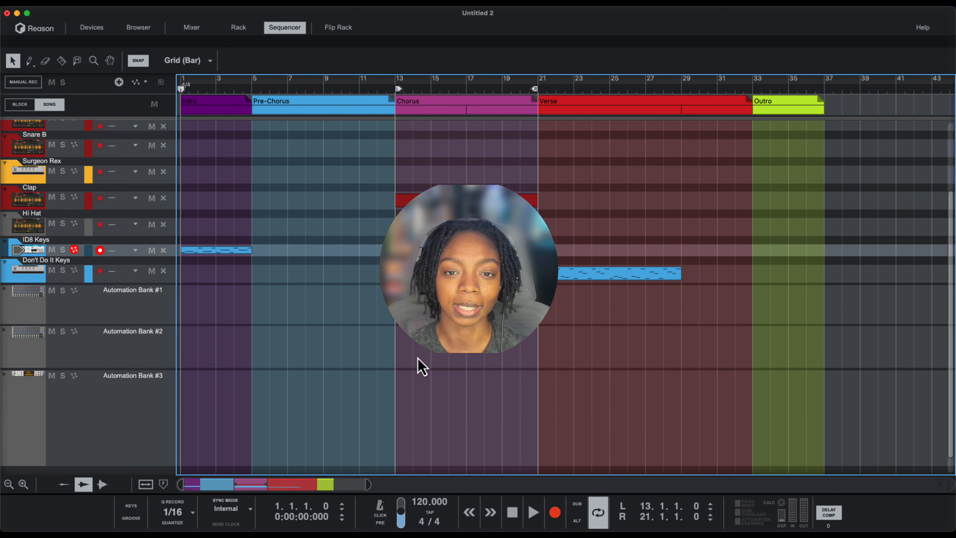
Set the loop in turn around the Verse, Pre-Chorus and Chorus blocks, finishing on the Verse
click(571, 112)
key(p)
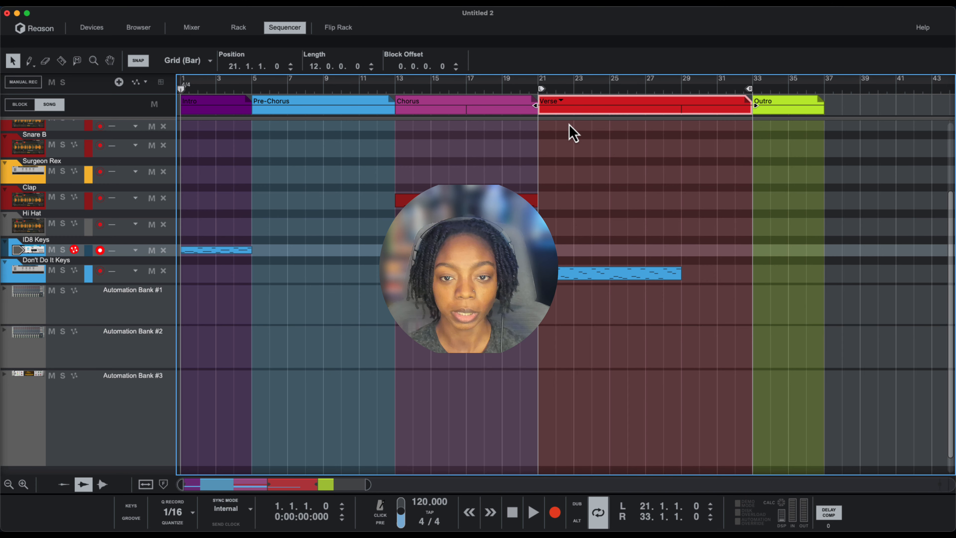
click(327, 113)
key(p)
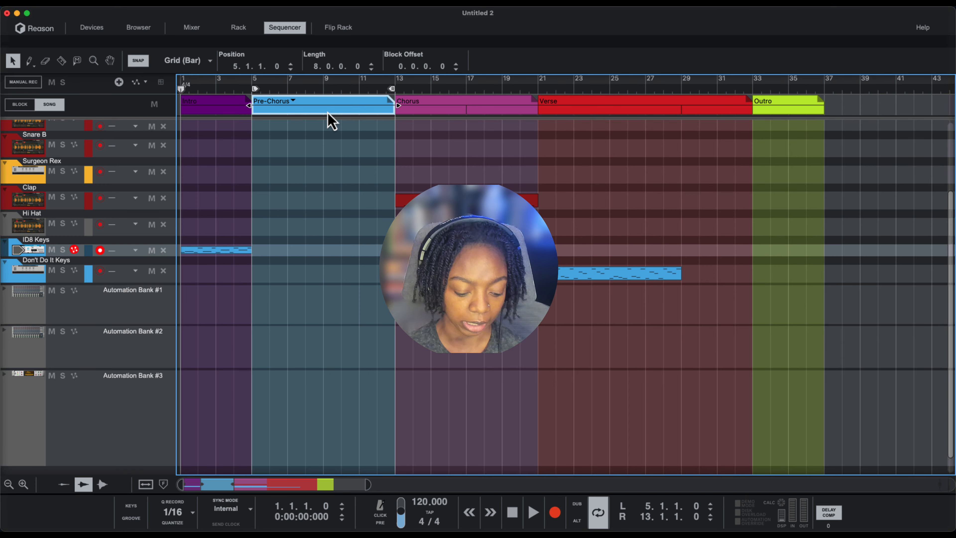
click(450, 111)
key(p)
click(684, 107)
key(p)
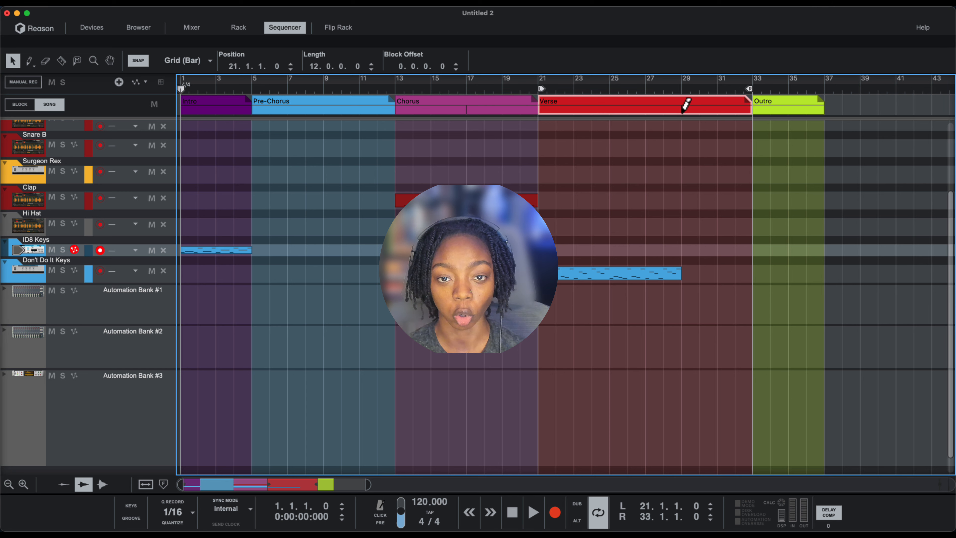
Set the loop around the Outro block, then around the Chorus block
click(787, 110)
key(p)
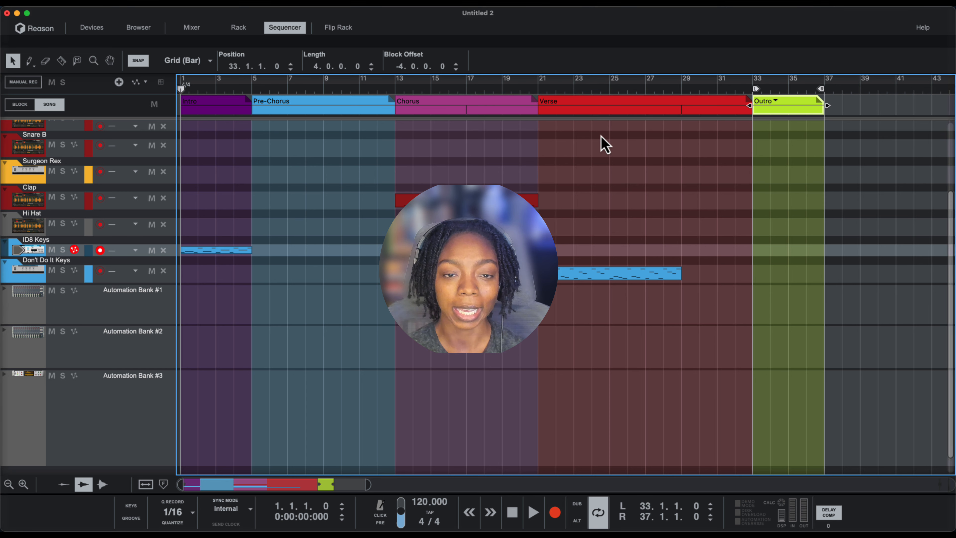
click(311, 110)
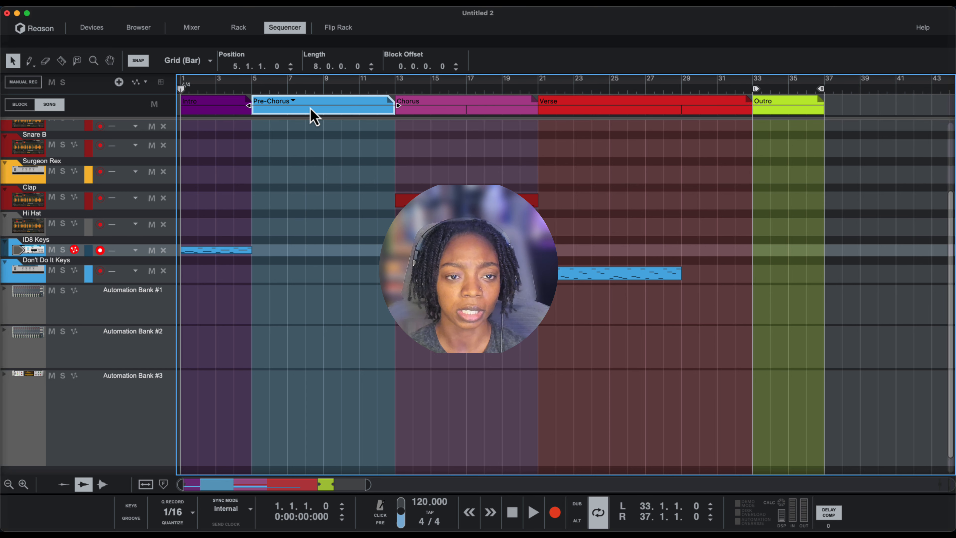
click(486, 109)
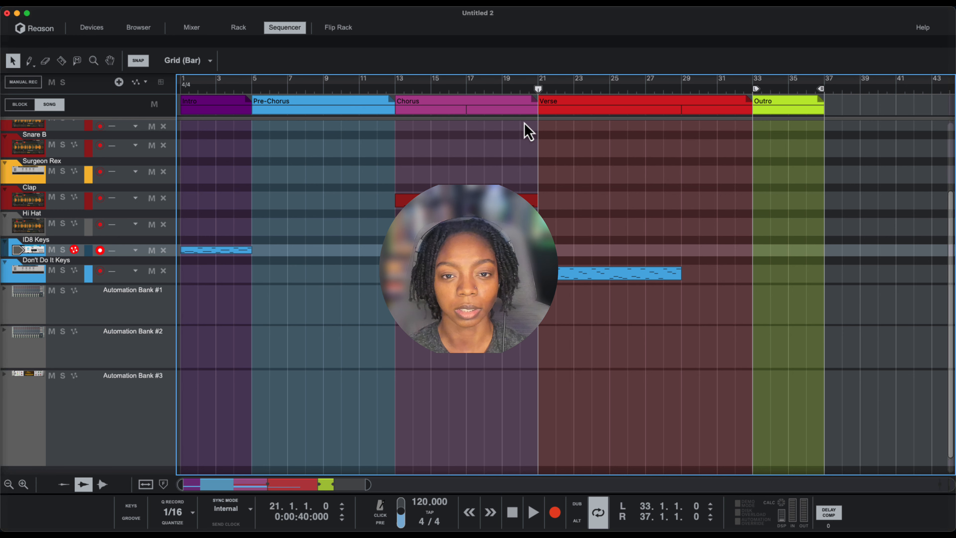
click(517, 111)
key(p)
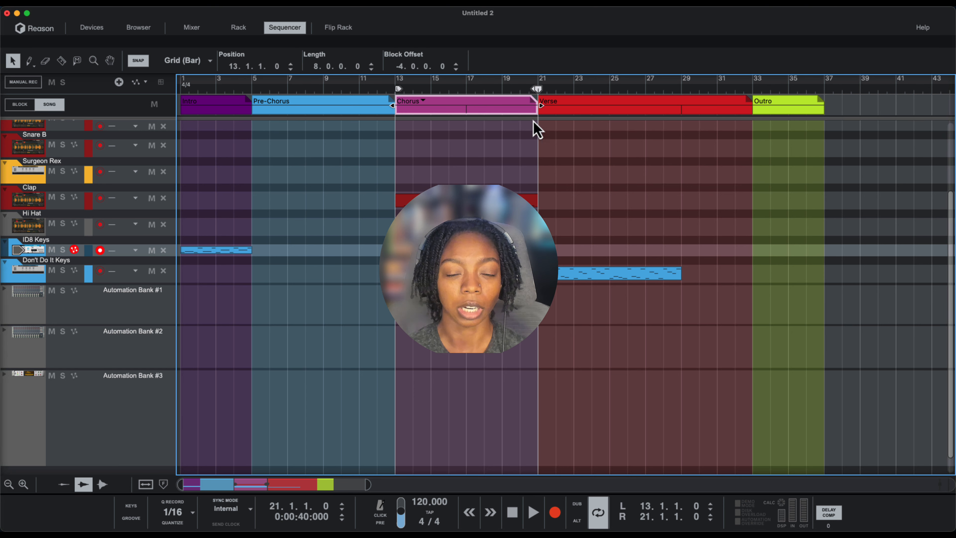
Set the loop locators to run from bar 21, where the Verse starts, to bar 29
click(550, 111)
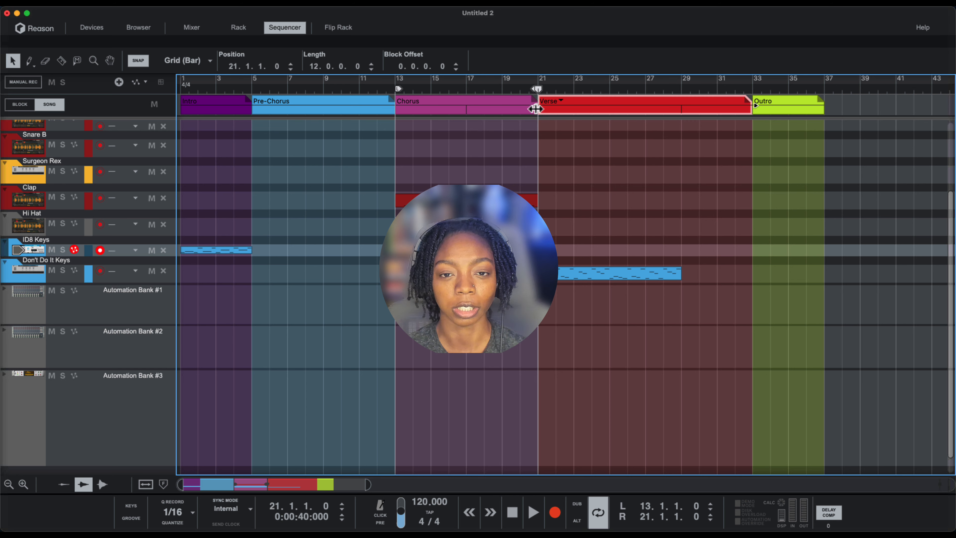
click(550, 145)
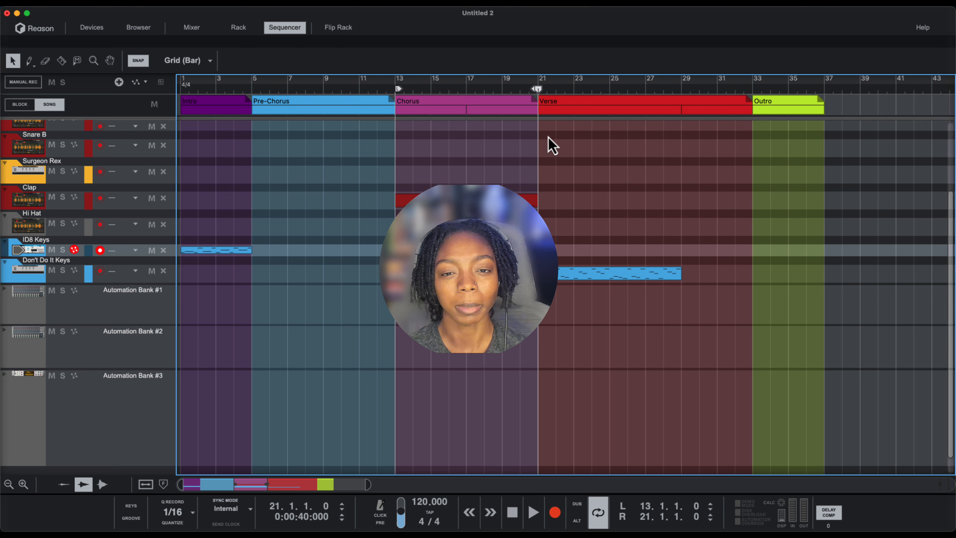
alt+click(539, 93)
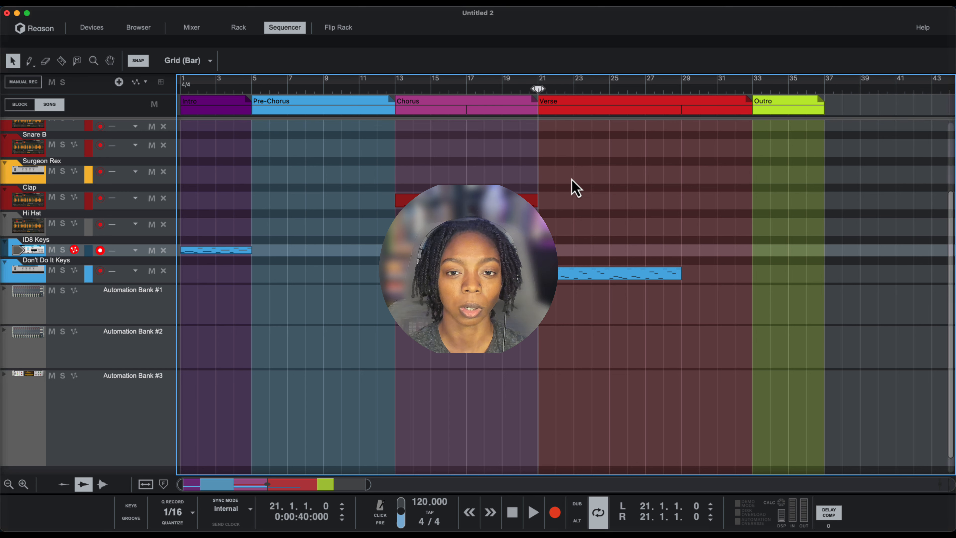
super+click(681, 95)
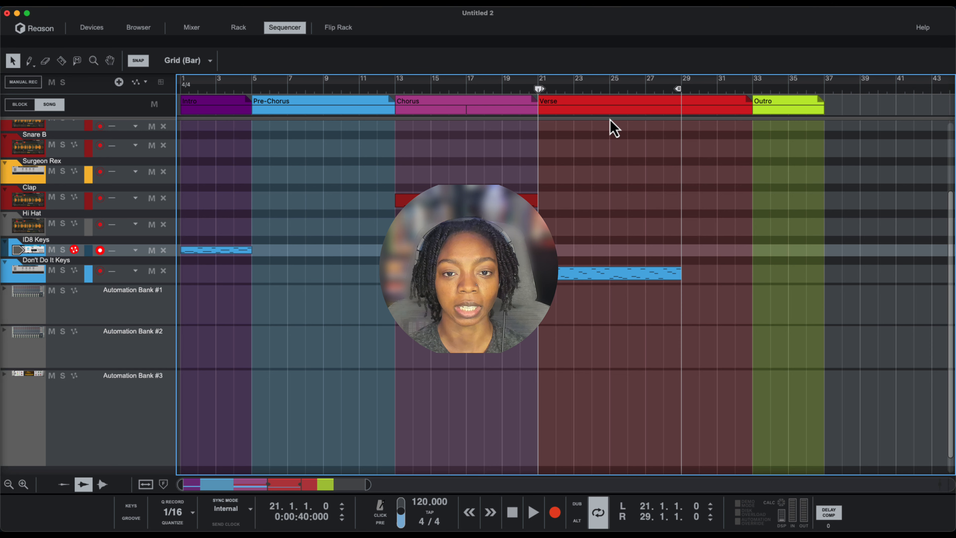
Insert empty bars between the locators, from bar 21 to bar 29
right_click(541, 91)
mouse_move(551, 94)
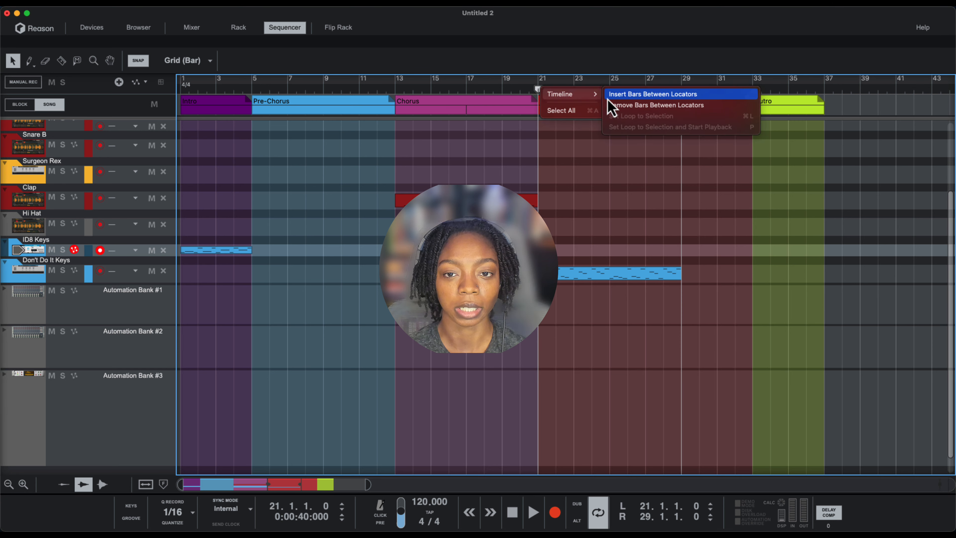
click(632, 96)
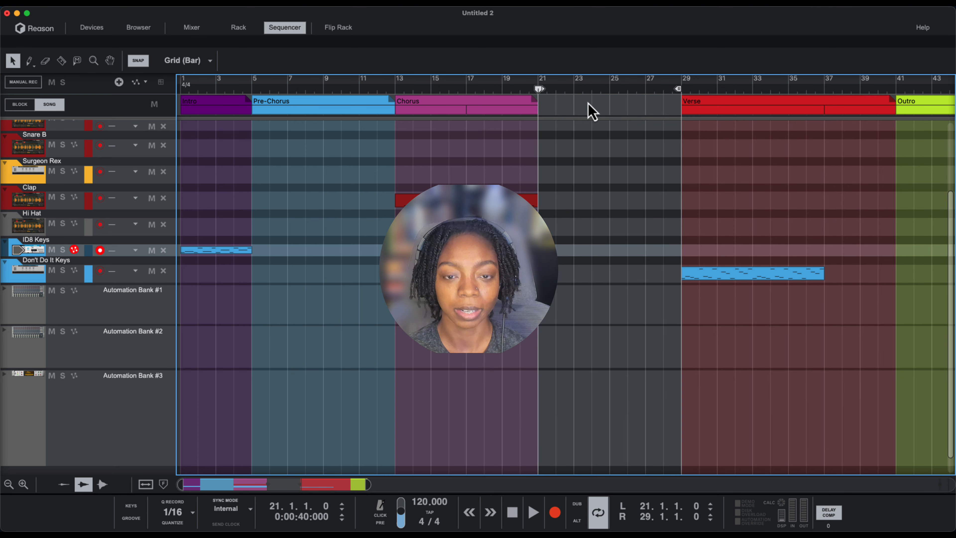
Draw a Bridge block in the empty space between the Chorus and the Verse, from bar 21 to bar 29
key(w)
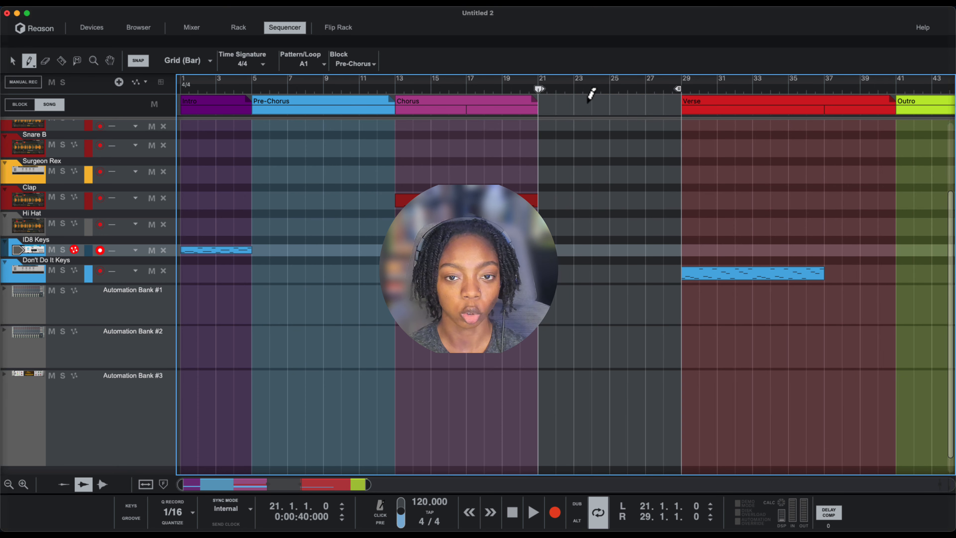
click(364, 64)
click(373, 75)
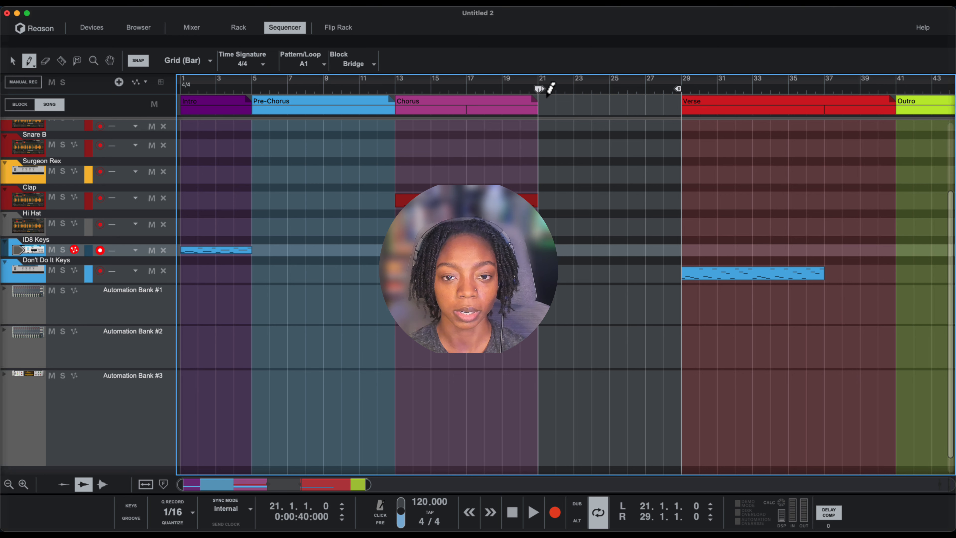
click(572, 104)
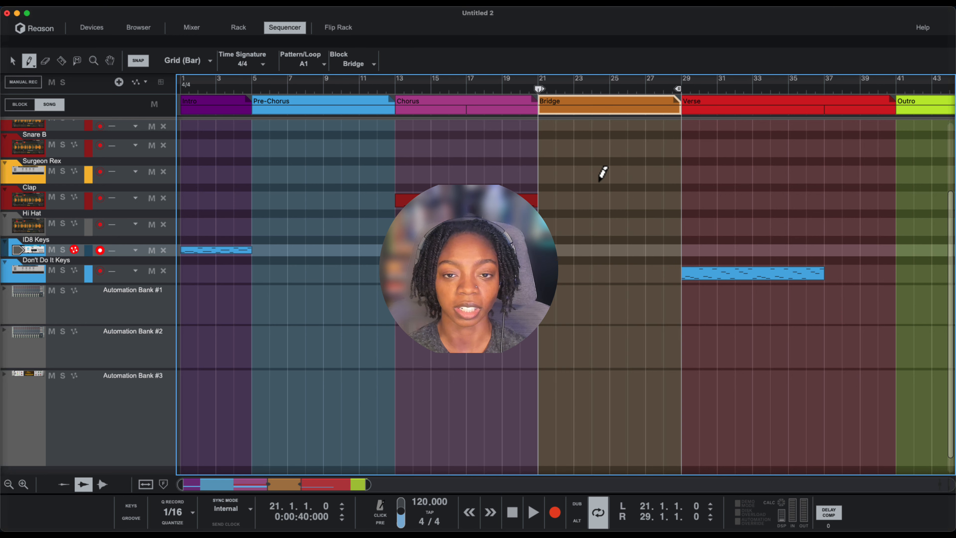
key(q)
click(619, 258)
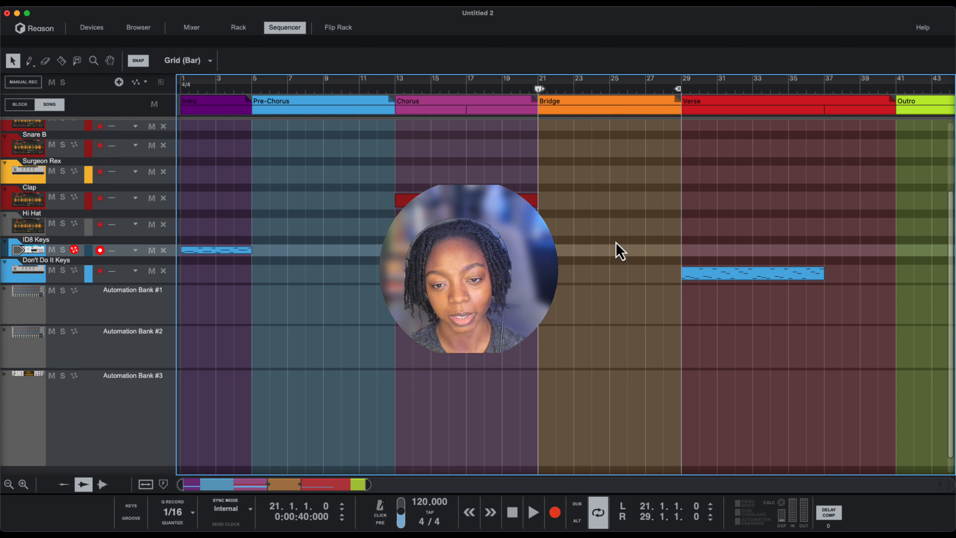
Remove the Bridge block and the inserted bars so the Verse directly follows the Chorus
click(620, 250)
key(Delete)
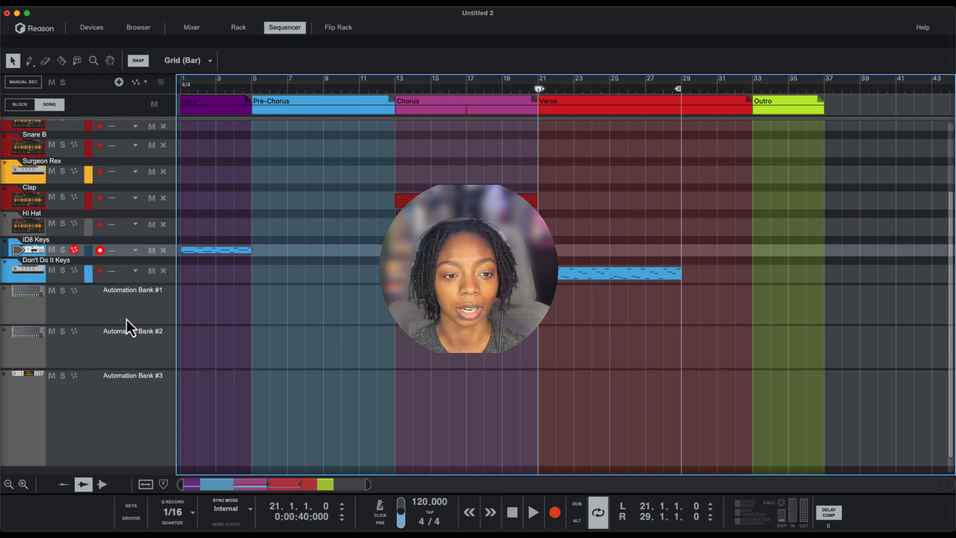
Look over the Automation Bank tracks in the song and open the Automation Bank block in Block view
click(136, 358)
click(136, 411)
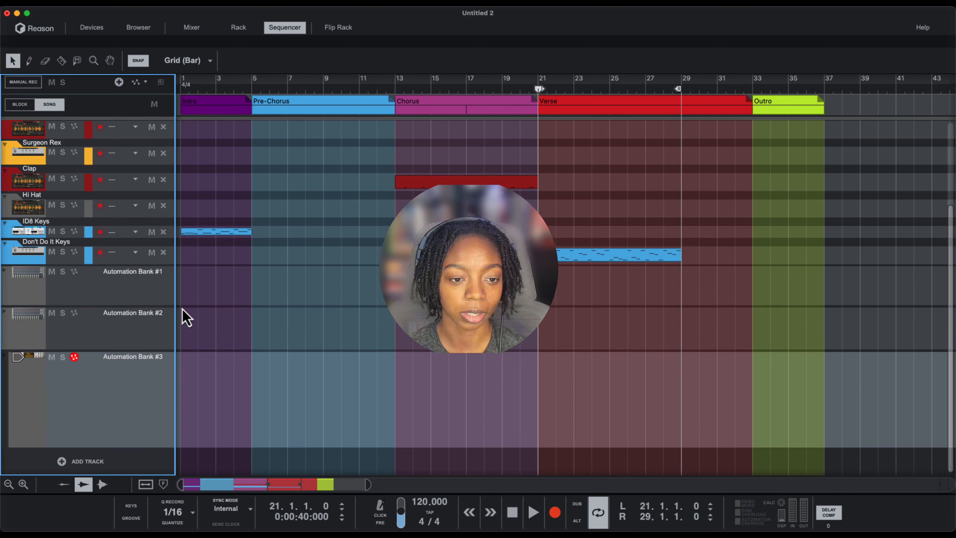
click(155, 299)
scroll(135, 320, up, 3)
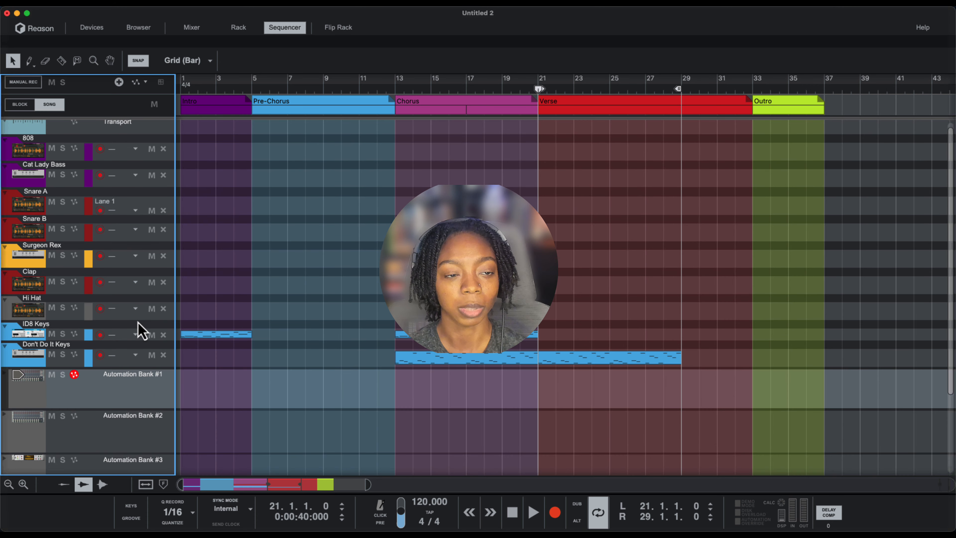
scroll(143, 414, down, 3)
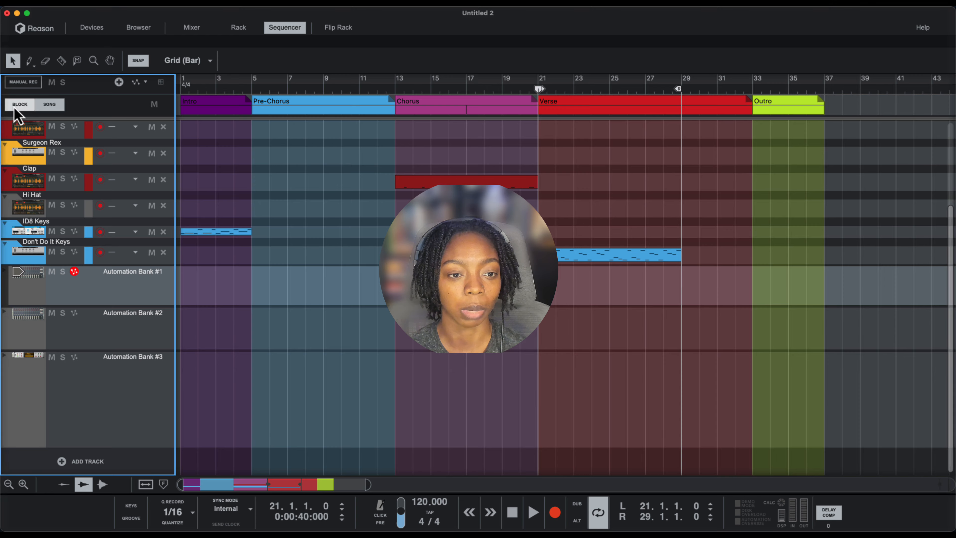
click(17, 105)
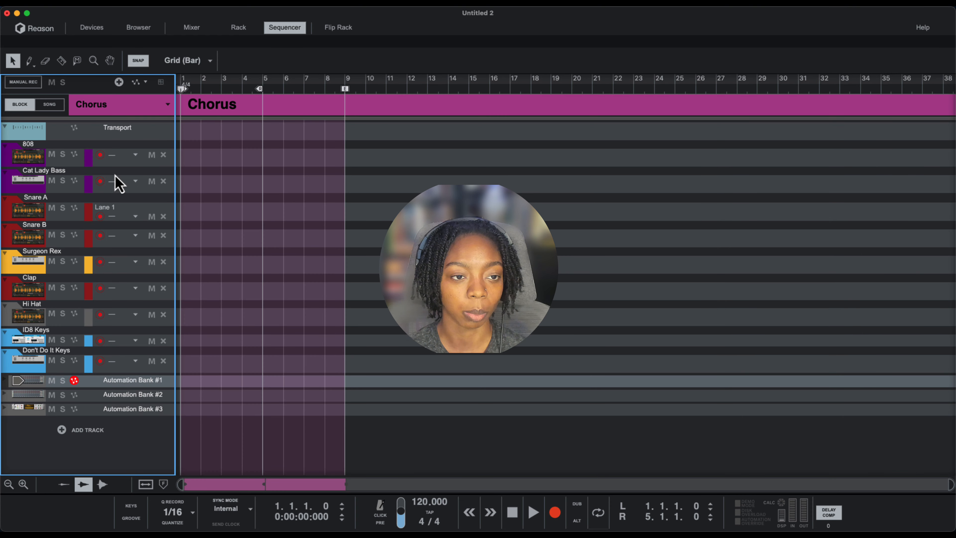
click(141, 107)
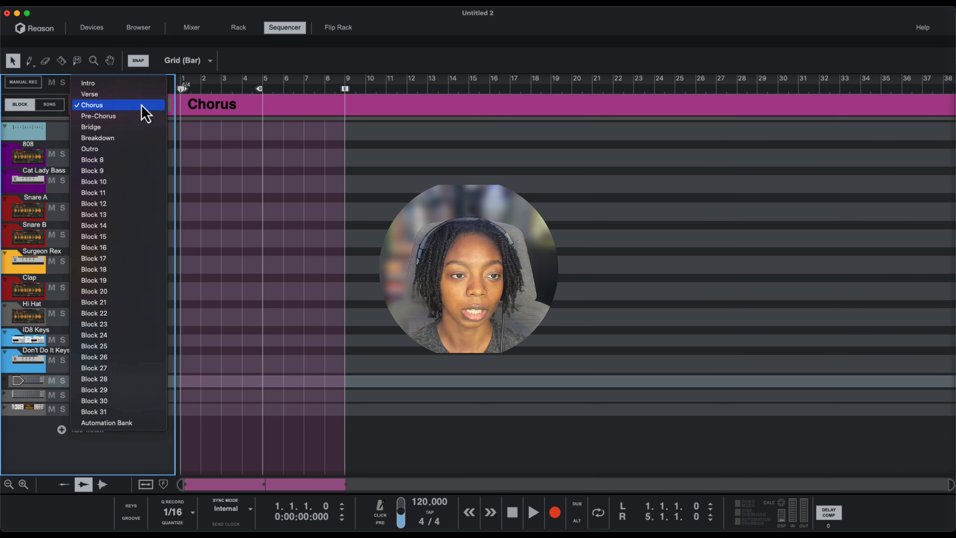
click(111, 424)
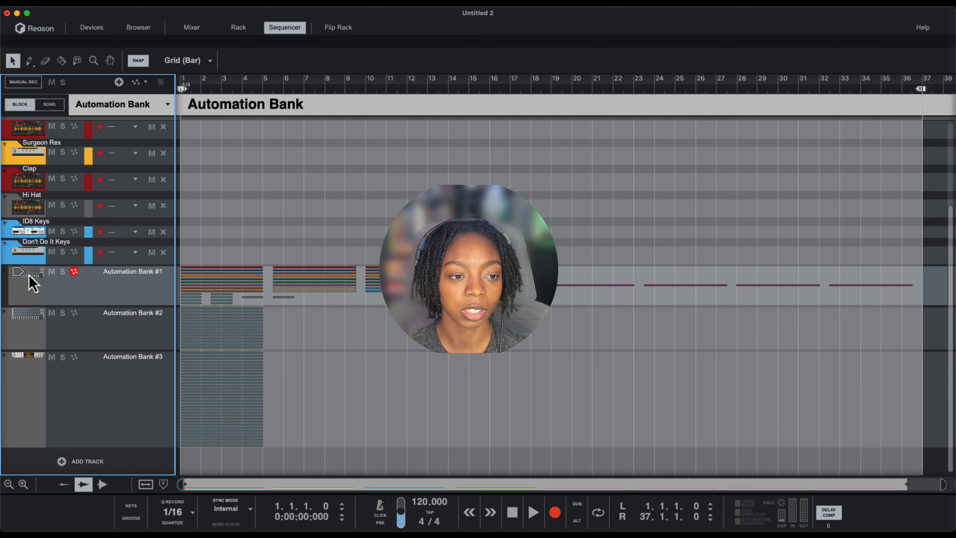
Expand the Automation Bank #1 track and examine its waveform and fade automation clips
click(5, 271)
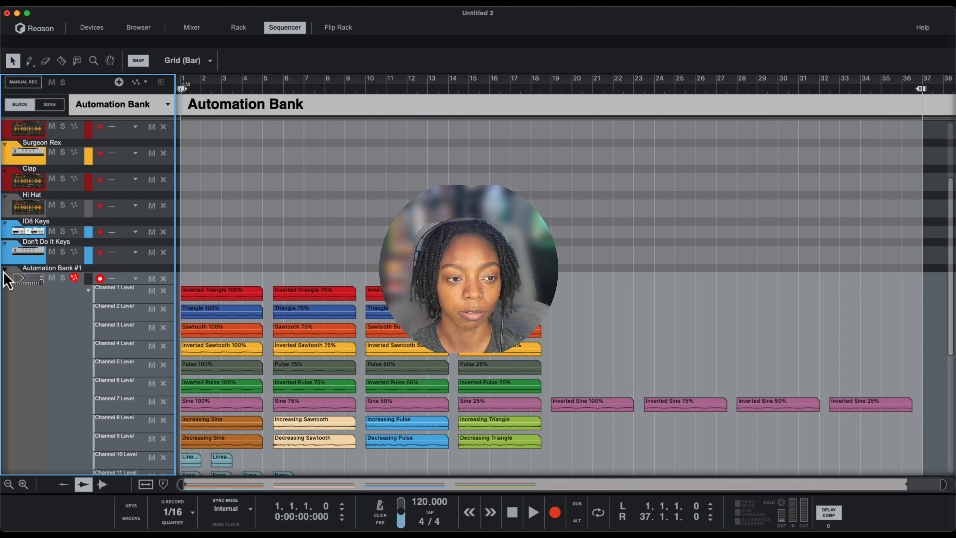
scroll(226, 320, down, 3)
scroll(560, 354, down, 1)
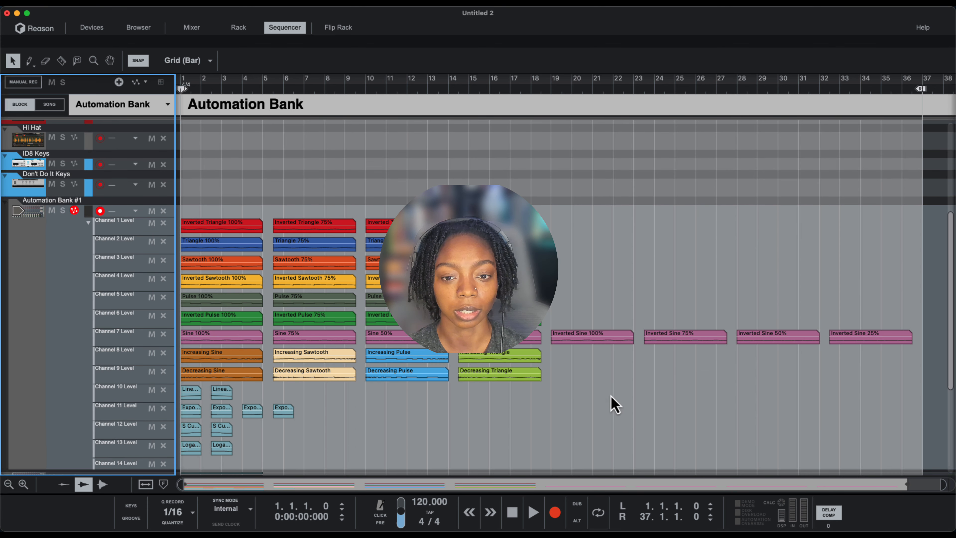
drag(915, 402, 296, 226)
click(612, 243)
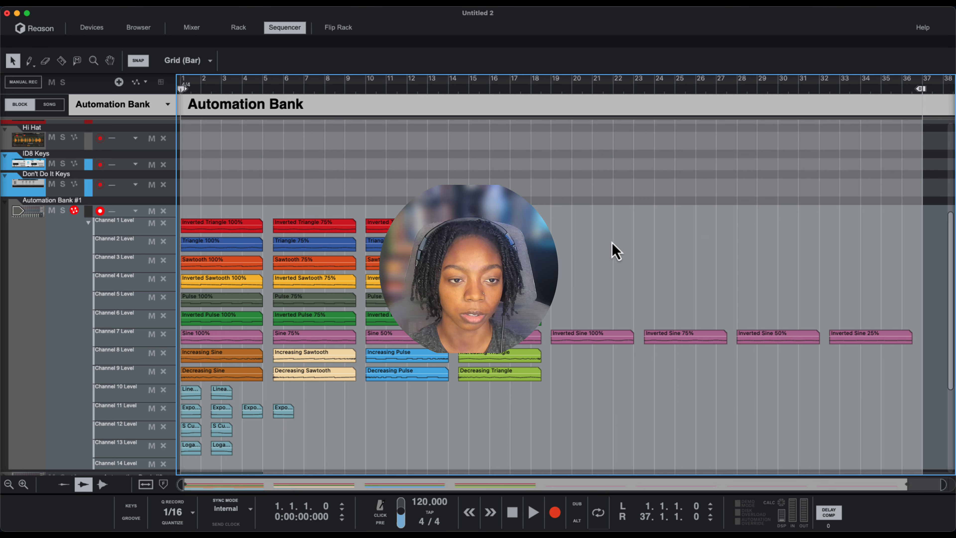
key(h)
key(h)
key(h)
key(h)
key(h)
key(h)
key(h)
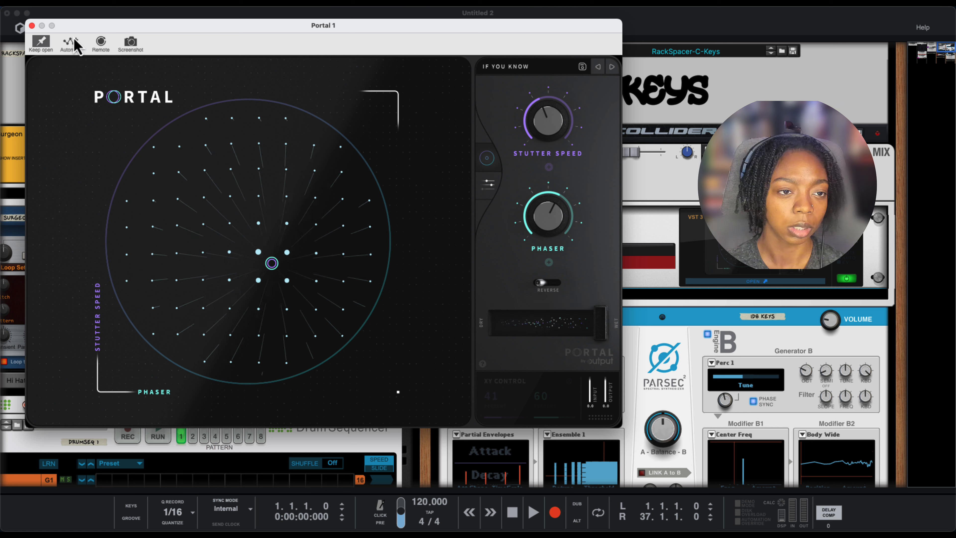
Create an automation lane for the Portal 1 plug-in's master dry/wet slider and close the plug-in window
click(71, 41)
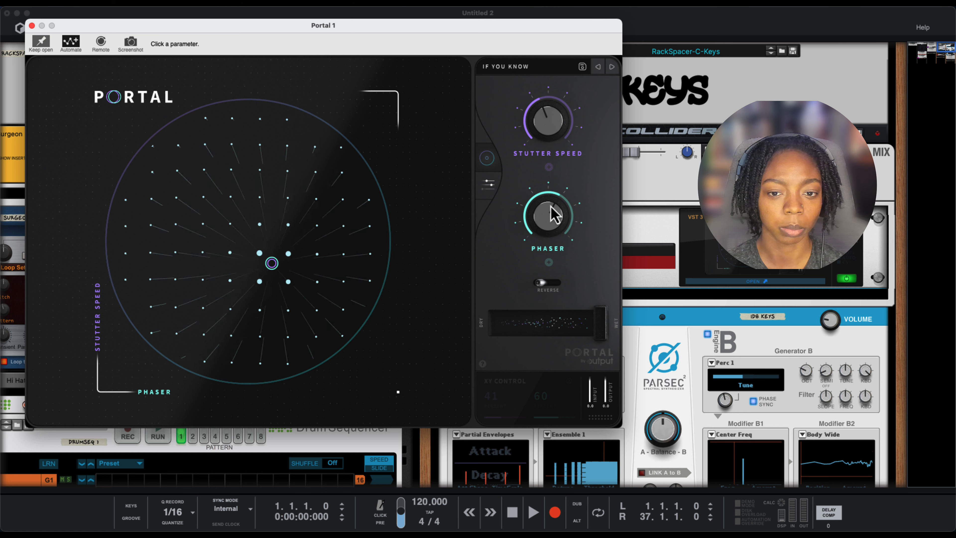
click(600, 323)
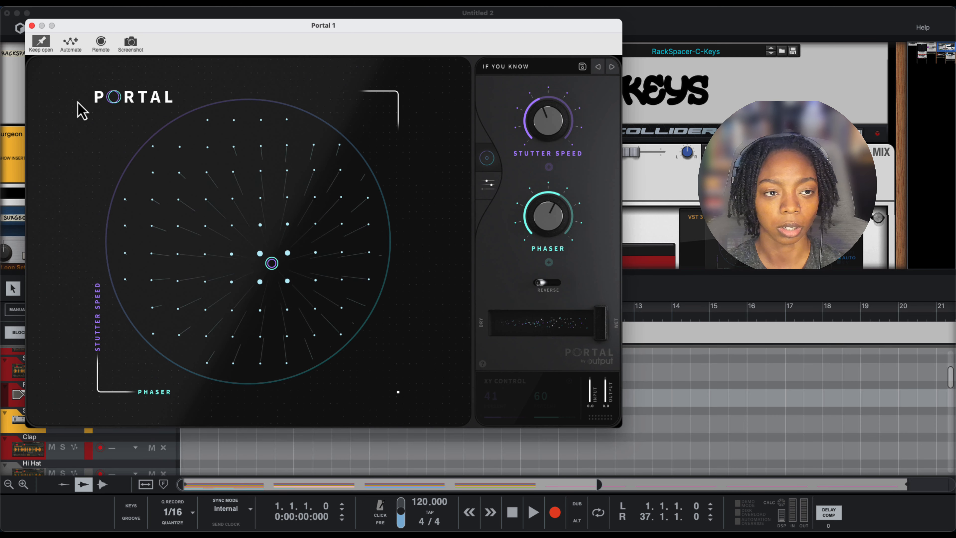
click(32, 25)
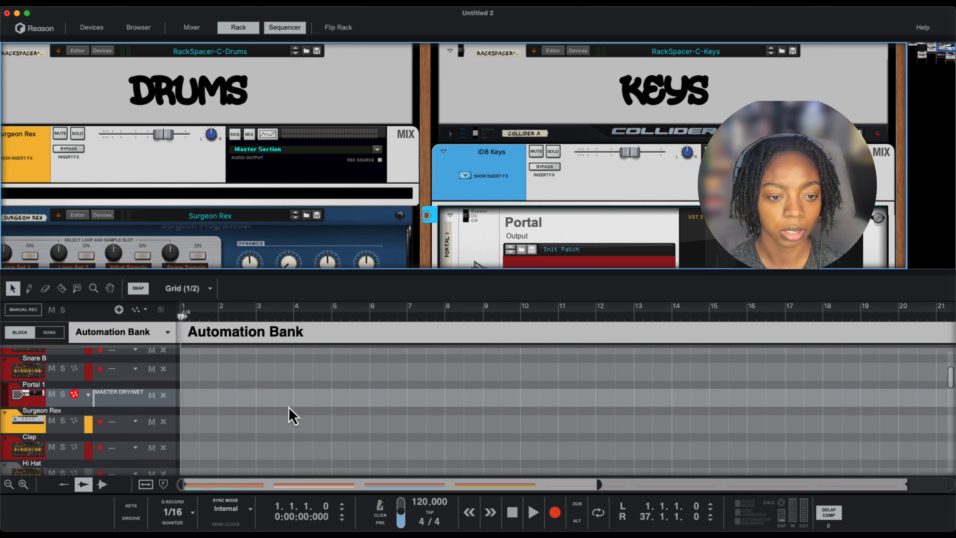
Enlarge the sequencer over the rack and examine the Automation Bank #1 clips across their 100% to 25% versions
scroll(192, 414, up, 10)
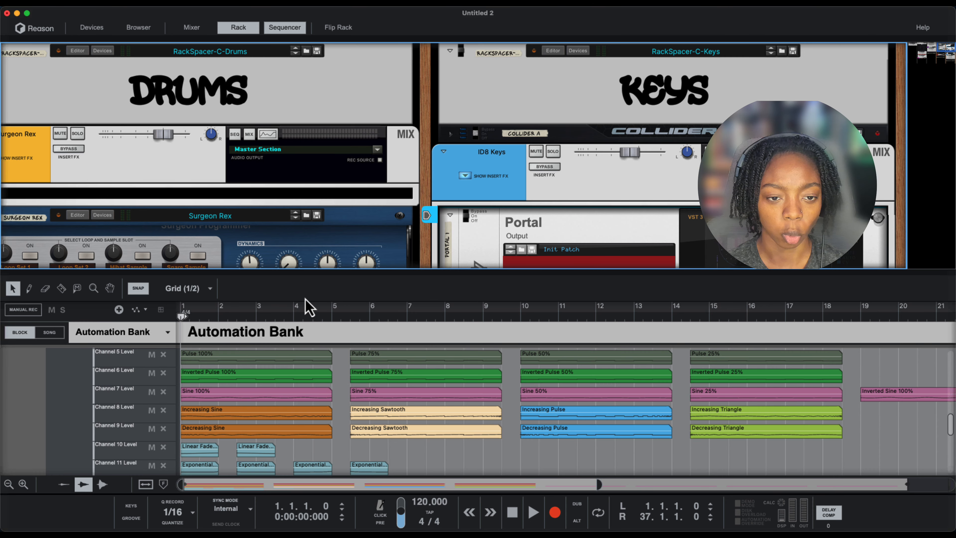
drag(311, 271, 320, 17)
scroll(390, 278, up, 5)
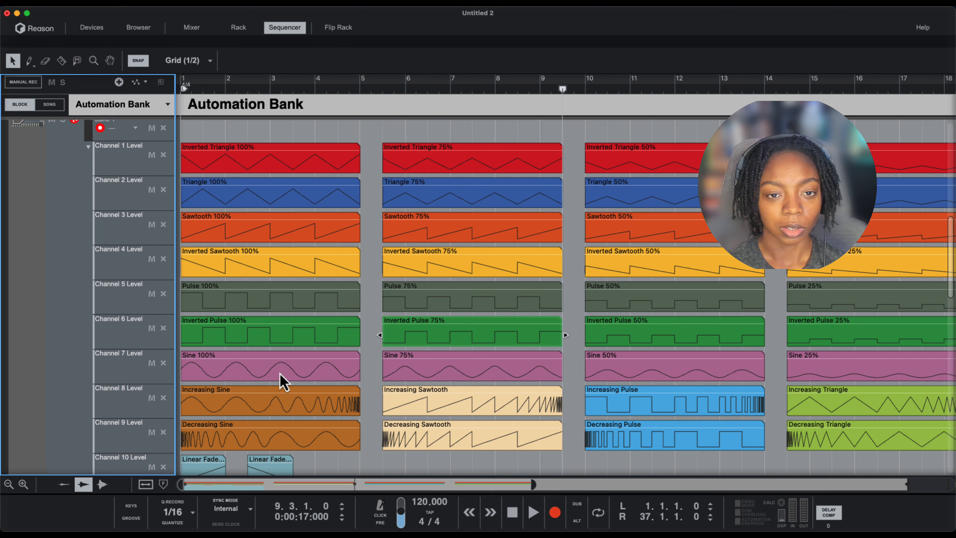
scroll(399, 345, right, 6)
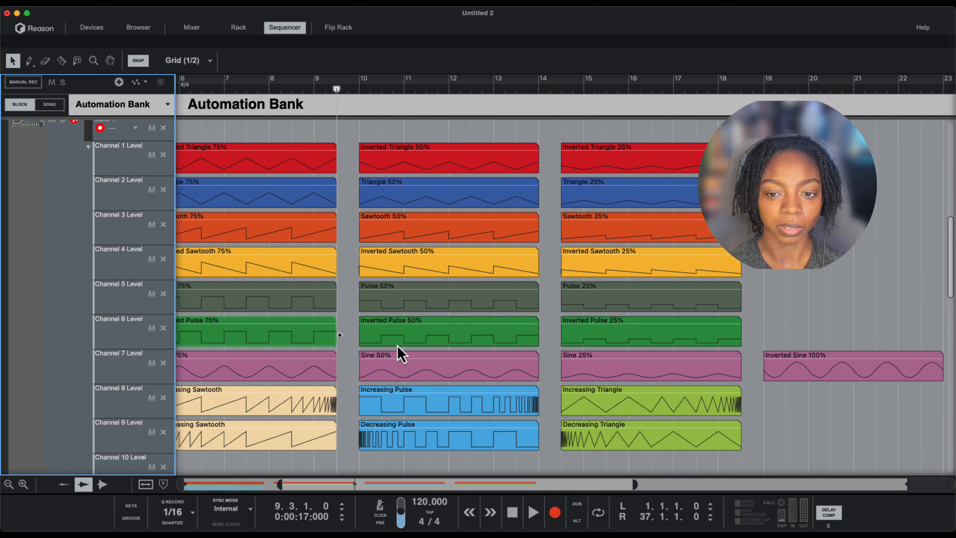
scroll(399, 344, left, 6)
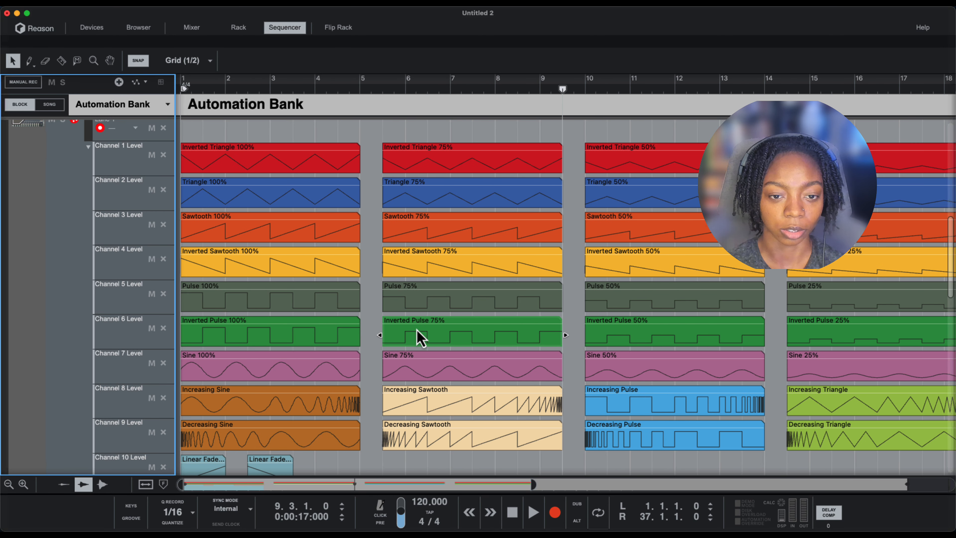
Select all automation points in the Inverted Pulse 75% clip on Channel 6 and return to Song view
click(420, 338)
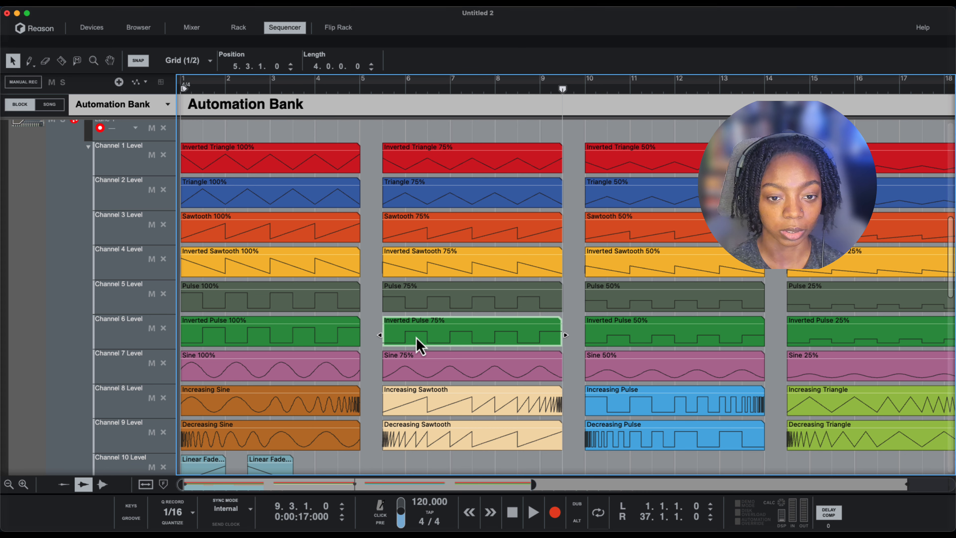
double_click(418, 340)
key(super+a)
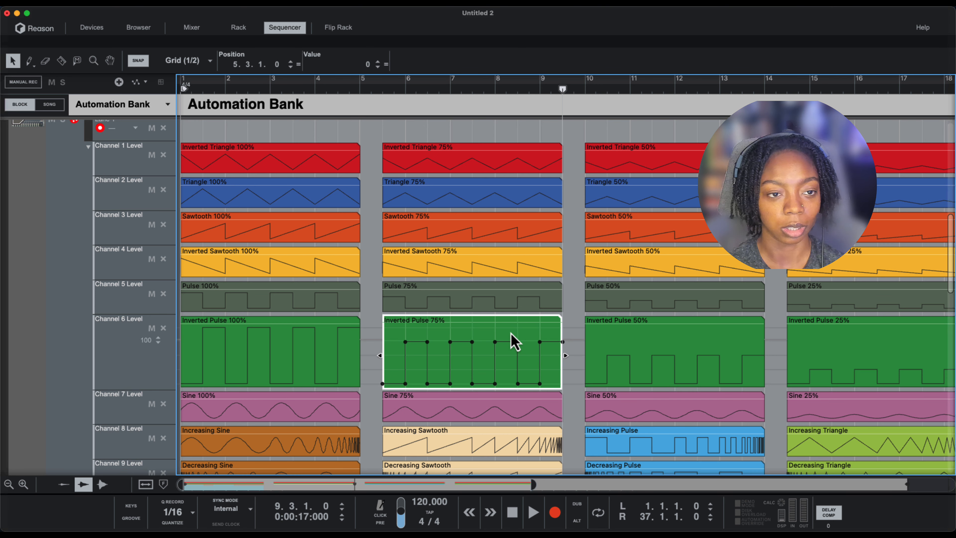
click(50, 104)
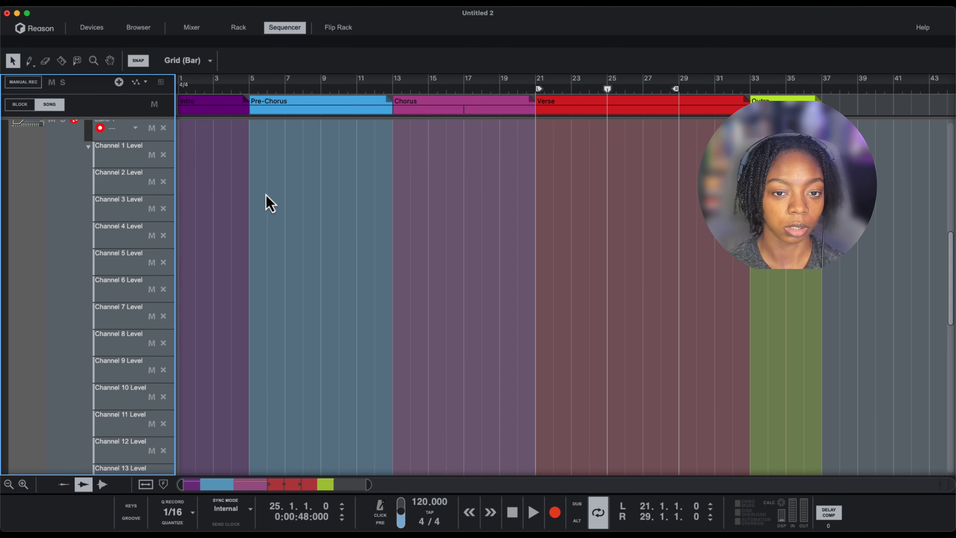
Collapse the Automation Bank #1 track to hide its channel level lanes
scroll(104, 156, up, 5)
click(5, 241)
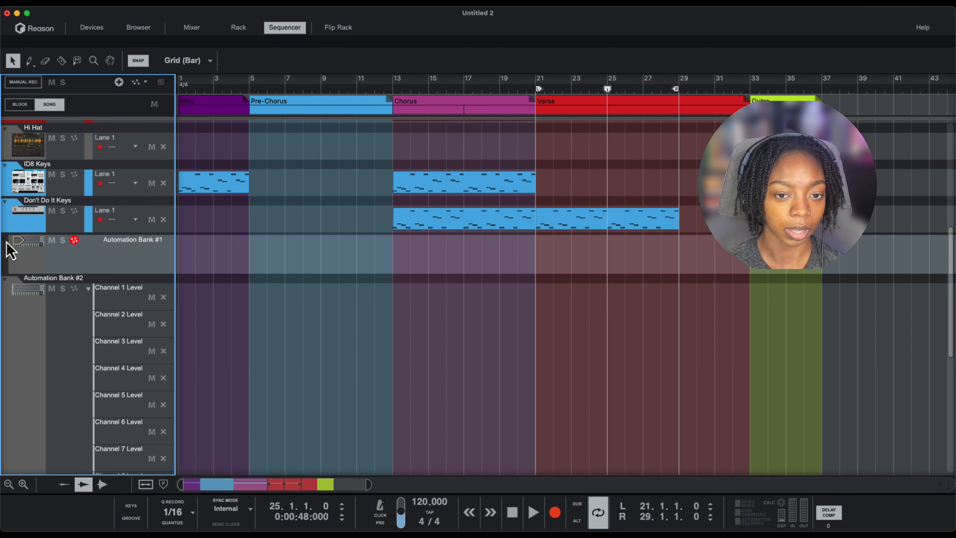
scroll(169, 264, up, 7)
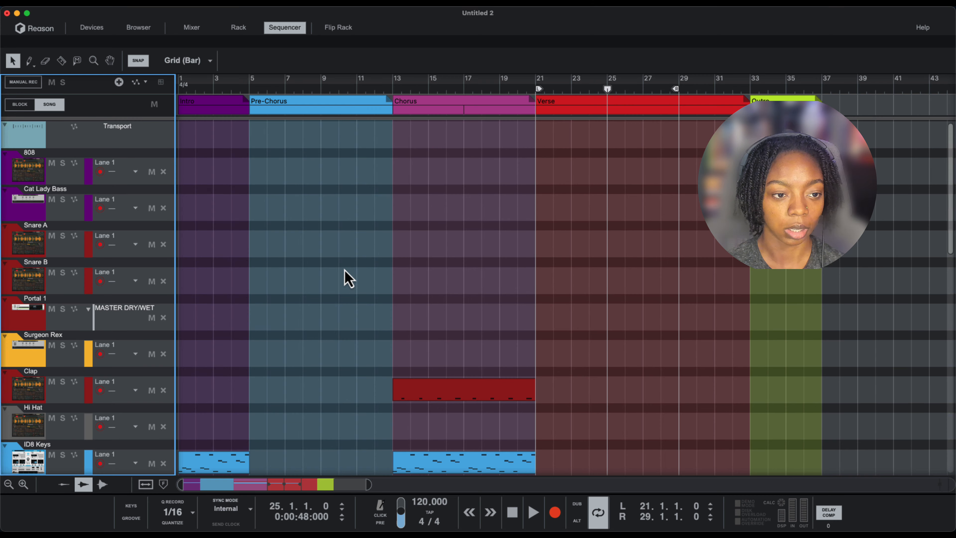
Create an 8-bar clip over the Chorus on Portal 1's Master Dry/Wet lane and paste the copied pulse automation points into it
double_click(396, 317)
drag(413, 320, 535, 320)
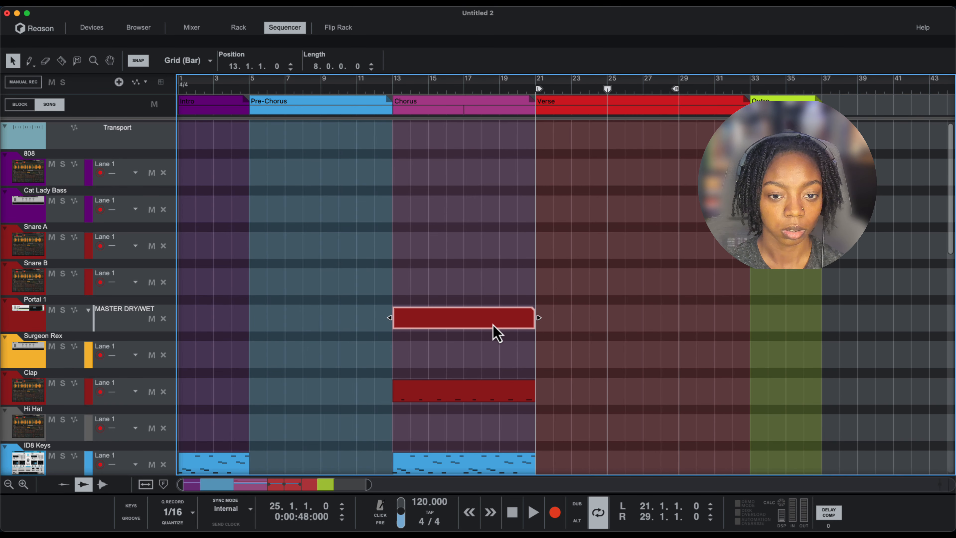
double_click(467, 327)
key(super+v)
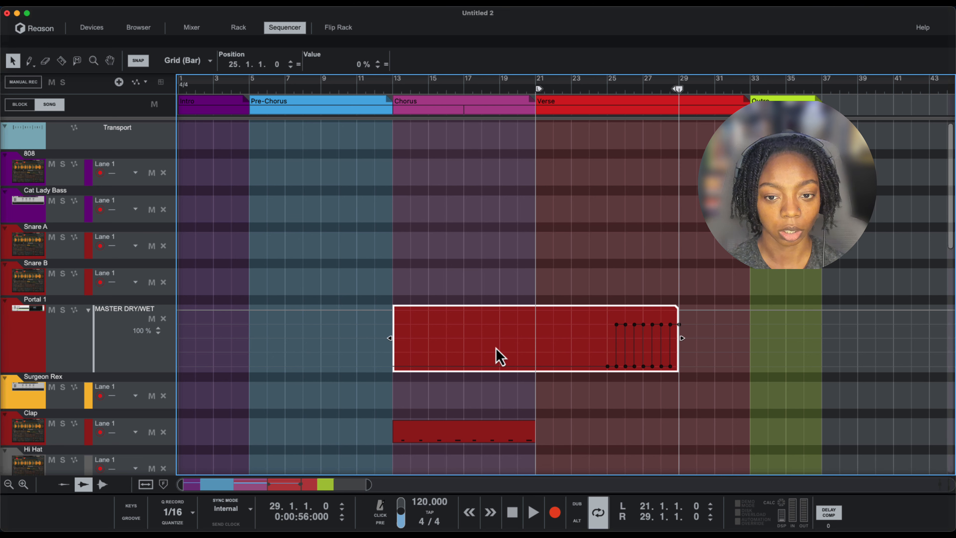
drag(231, 64, 233, 113)
double_click(473, 327)
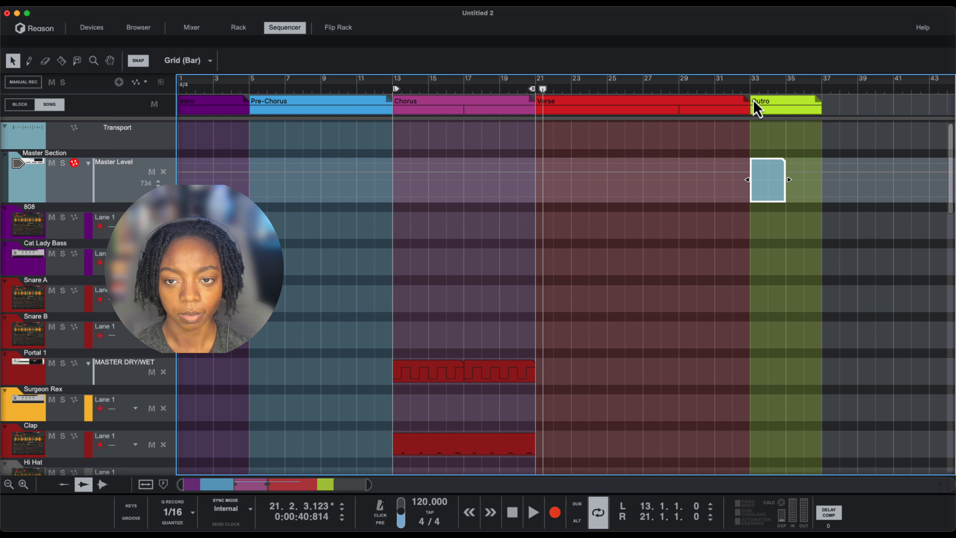
Paste the fade automation points at bar 33 in the Outro's Master Level clip and lengthen the clip across the Outro
click(751, 92)
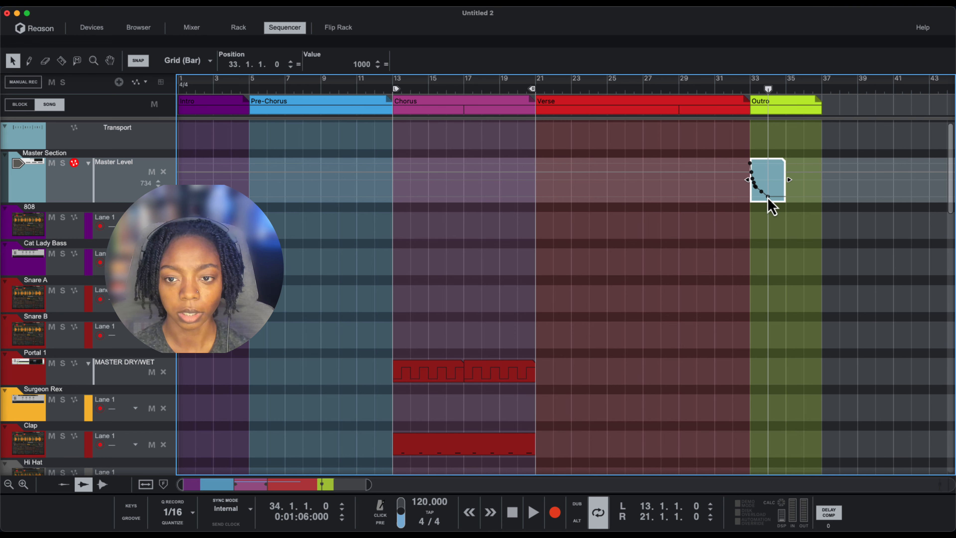
click(790, 188)
click(779, 171)
drag(789, 174, 817, 172)
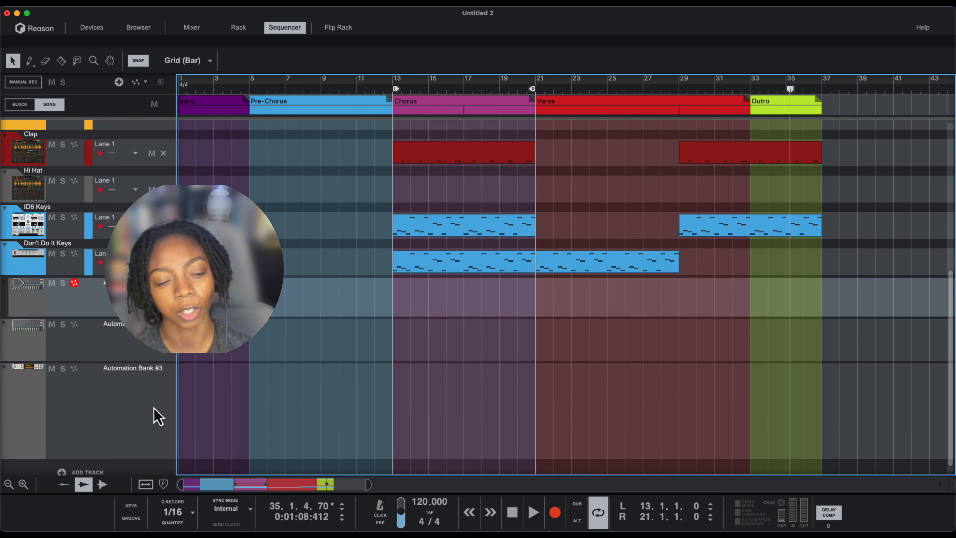
Examine the collapsed Automation Bank #1, #2 and #3 tracks in the song's track list
click(95, 321)
click(128, 338)
click(126, 403)
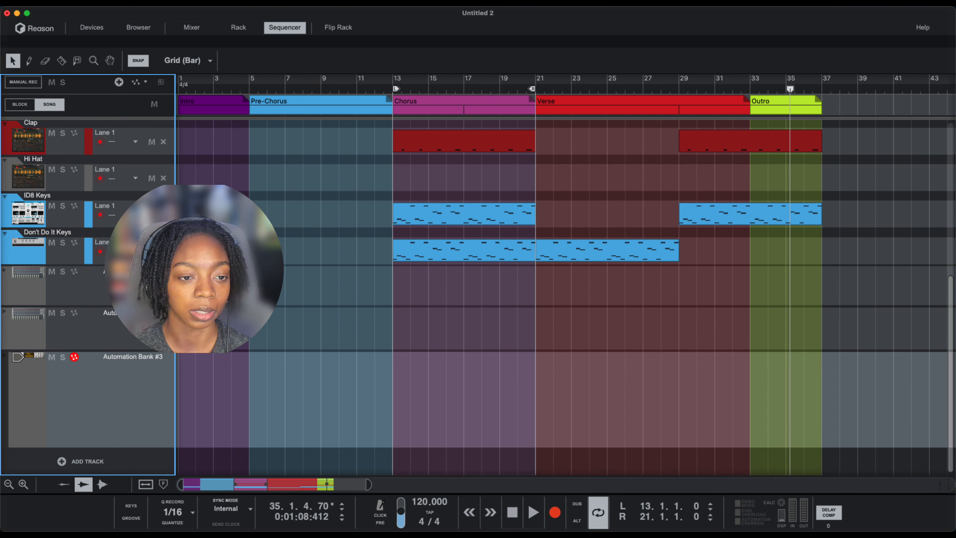
click(128, 289)
click(126, 329)
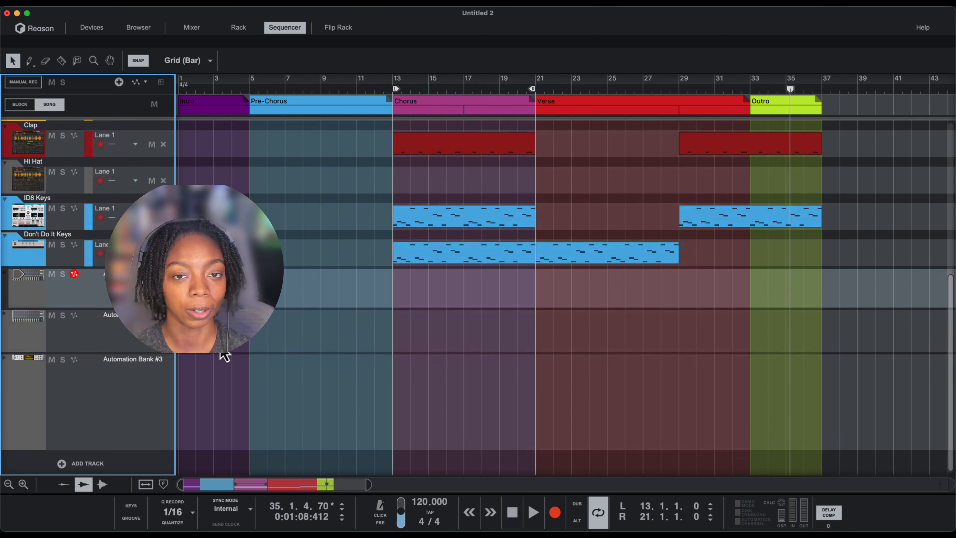
scroll(226, 356, up, 8)
scroll(251, 357, down, 5)
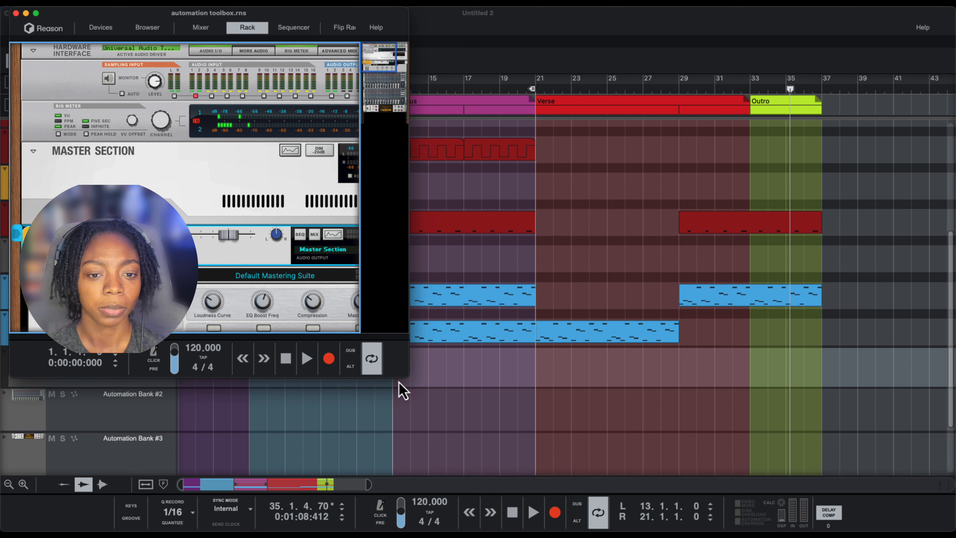
Look through the rack devices of automation toolbox.rns and show its sequencer alongside the rack
scroll(190, 248, down, 10)
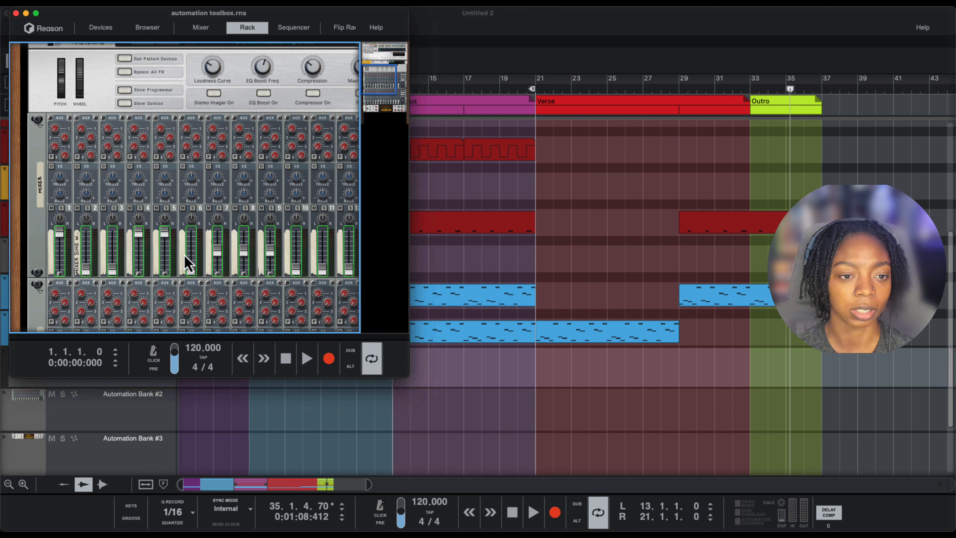
scroll(186, 265, down, 4)
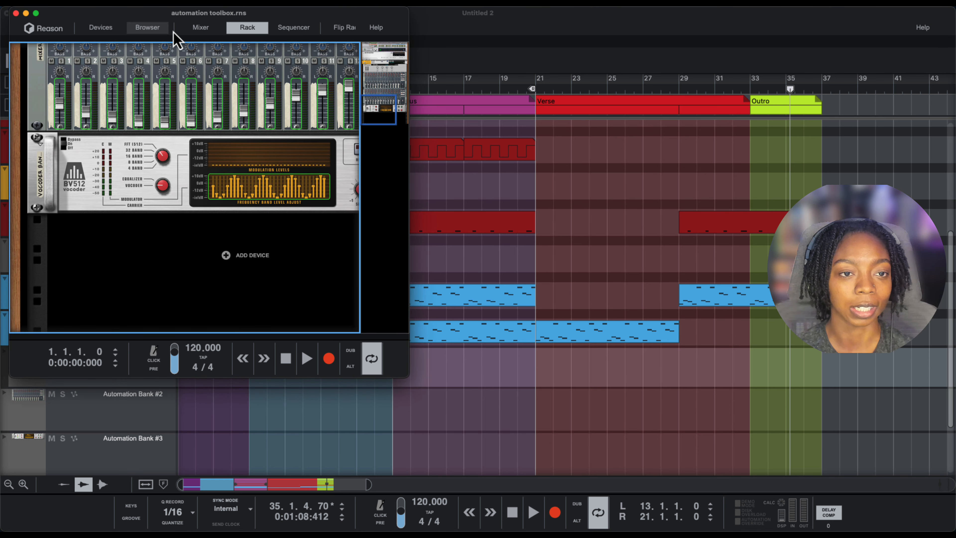
click(294, 28)
scroll(255, 292, down, 2)
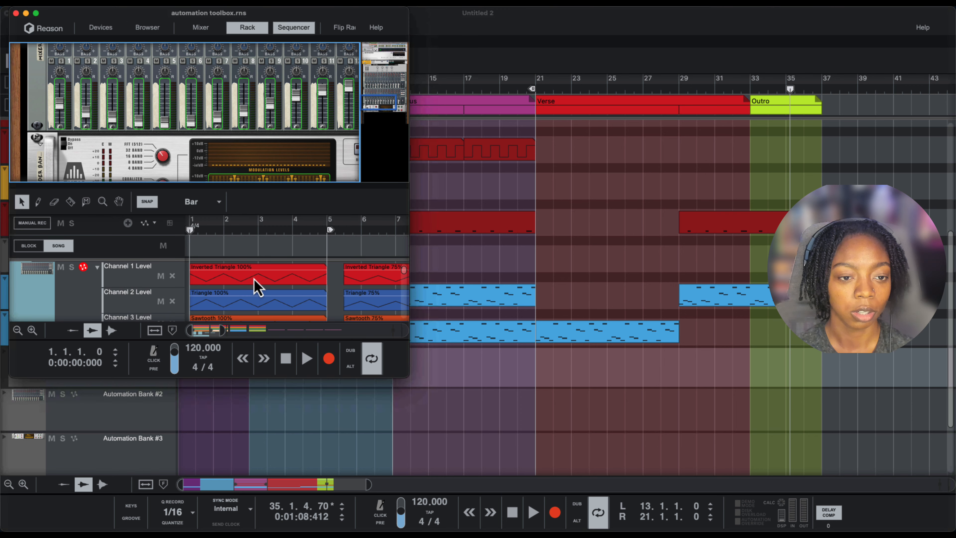
Open the Inverted Triangle 100% clip on Channel 1 Level and copy its automation points
click(258, 286)
double_click(251, 289)
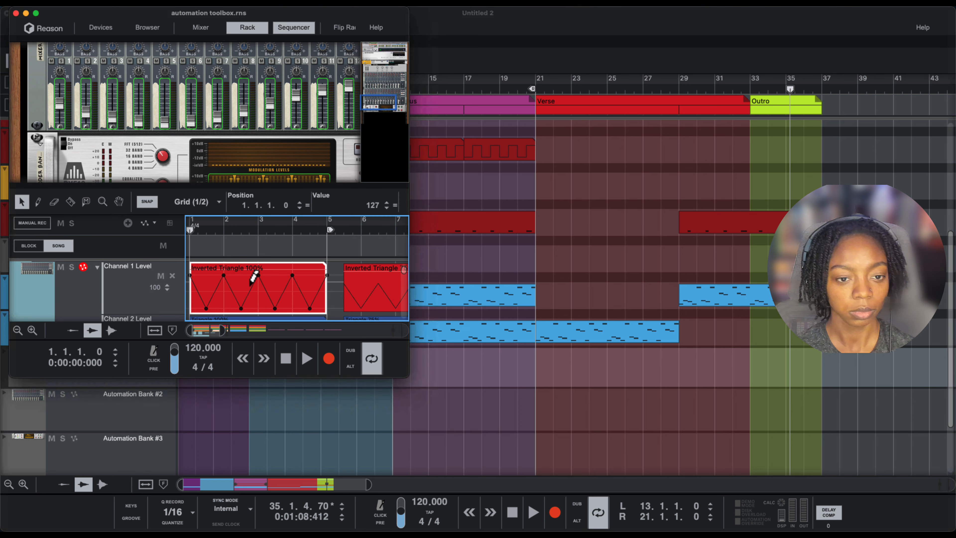
key(super+c)
In the Untitled 2 song, create a clip from bar 21 to 27 on Portal 1's Master Dry/Wet lane and open it with the playhead at bar 21
click(587, 196)
scroll(586, 226, up, 5)
drag(537, 251, 642, 250)
click(537, 90)
double_click(585, 256)
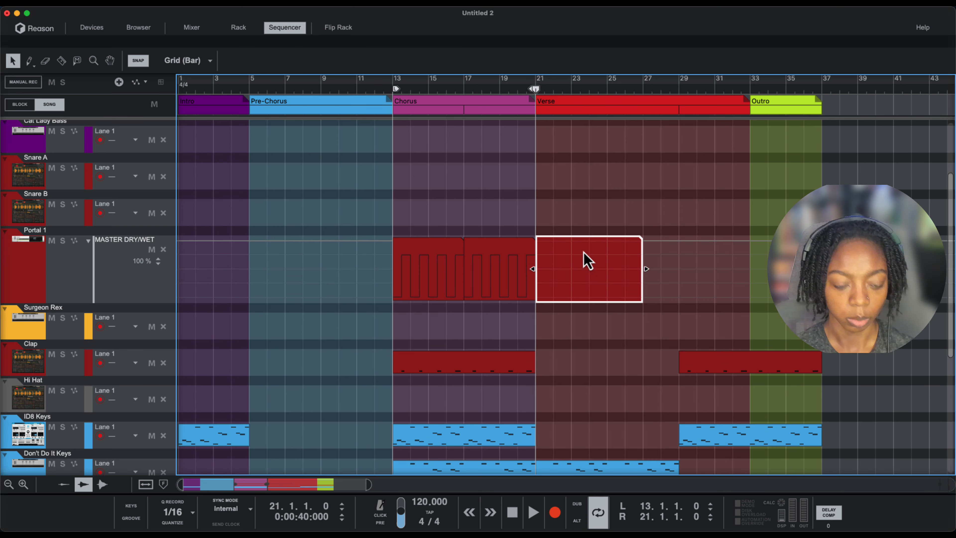